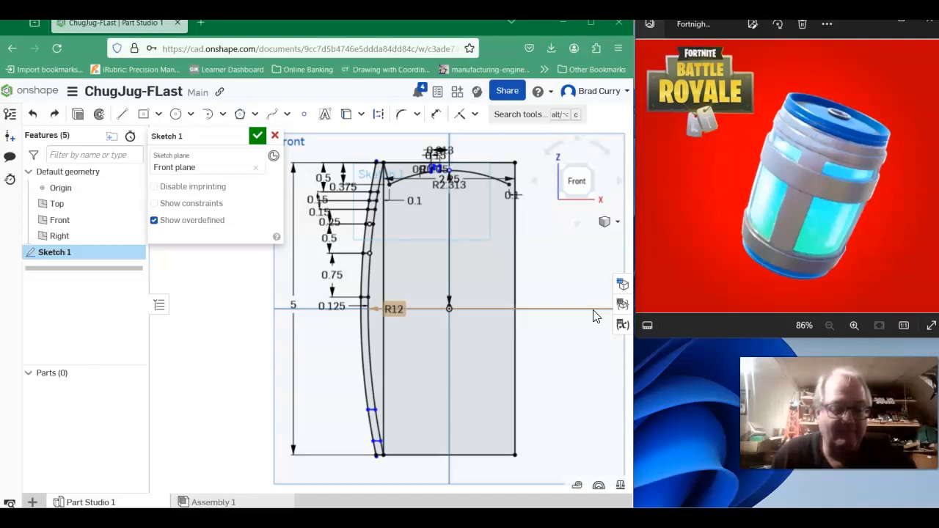
- Fillet the remaining sharp upper corner of the small raised lip on the R2.313 arc with a 0.05 in radius
click(606, 309)
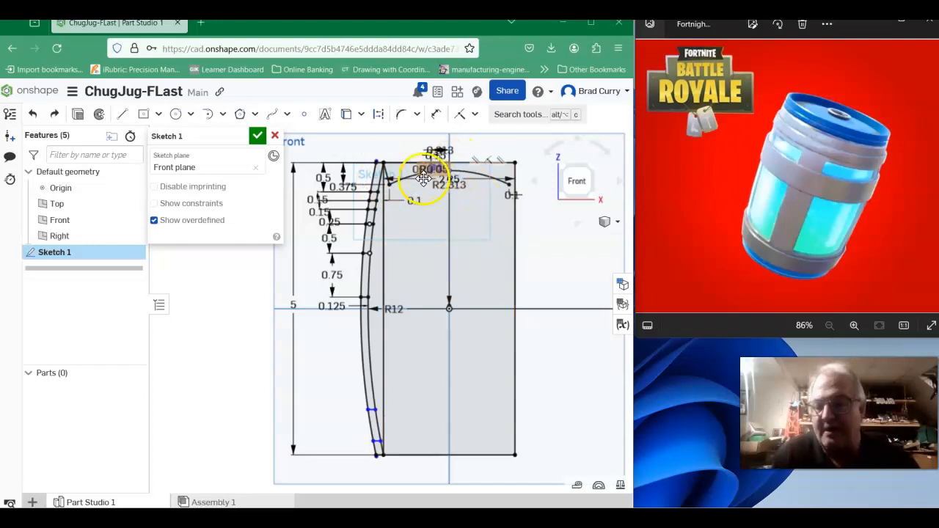
scroll(413, 154, up, 3)
scroll(433, 189, up, 2)
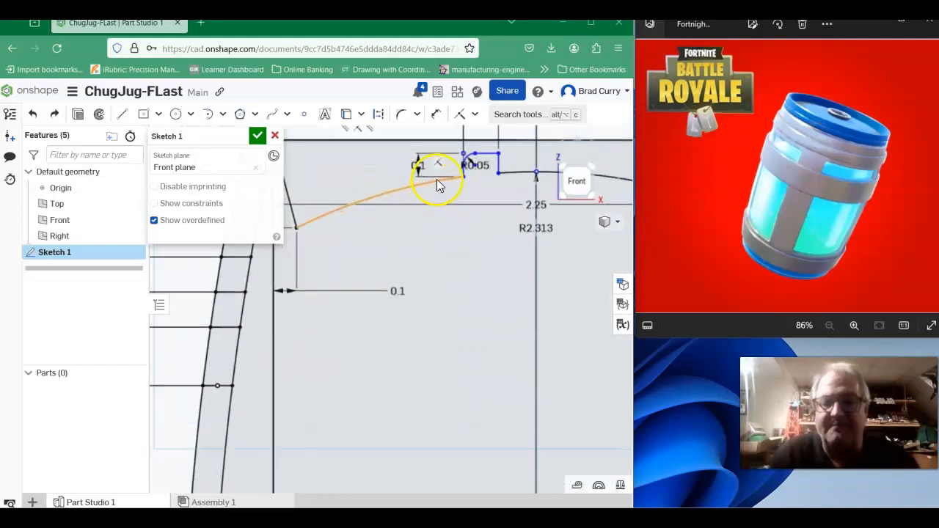
scroll(485, 159, up, 3)
mouse_move(482, 170)
middle_down()
mouse_move(462, 227)
mouse_move(428, 255)
middle_up()
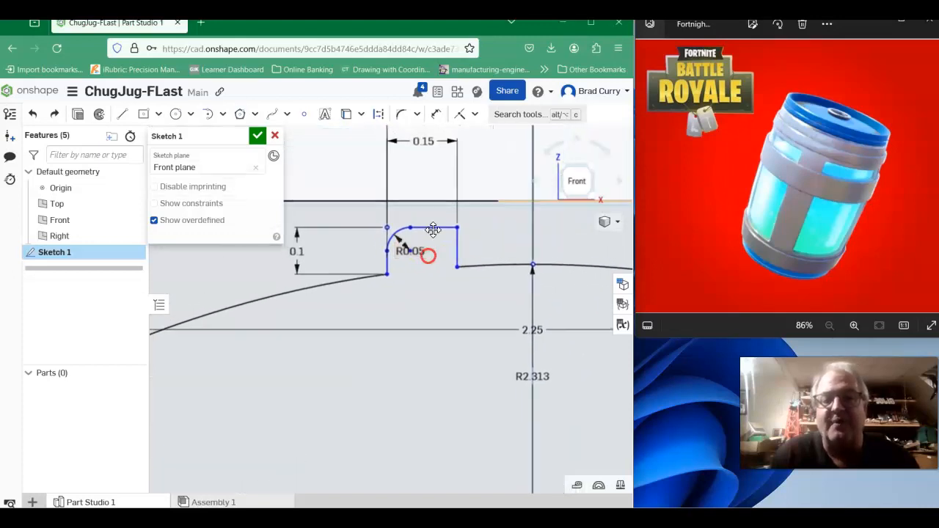
click(401, 114)
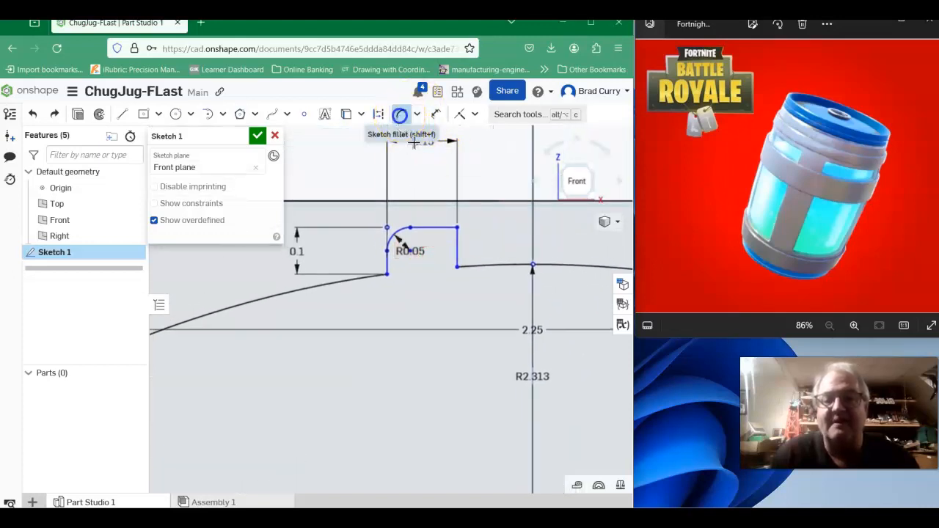
click(456, 244)
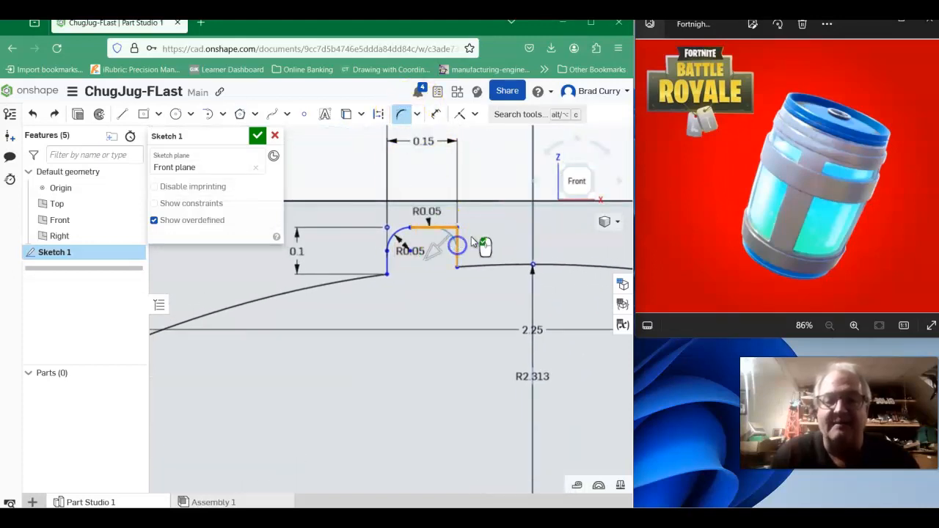
click(503, 177)
scroll(477, 253, down, 5)
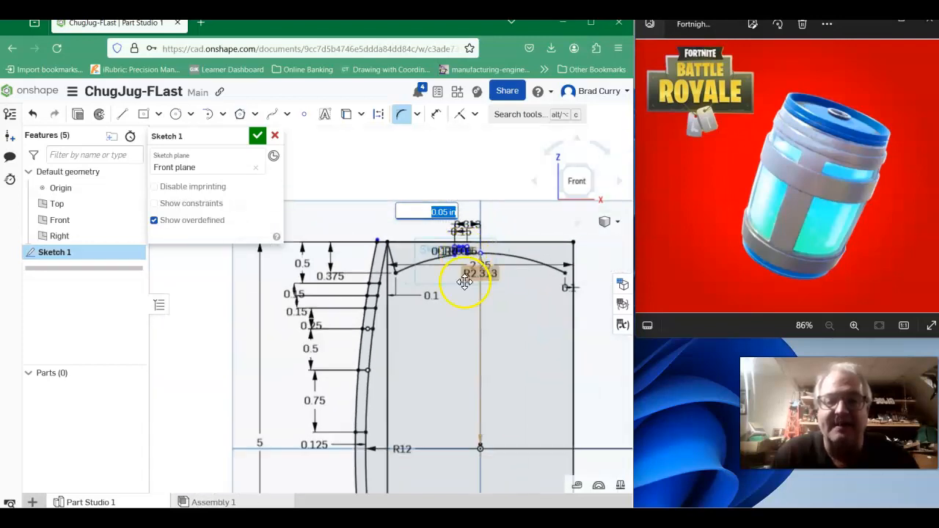
mouse_move(461, 311)
middle_down()
mouse_move(548, 212)
mouse_move(526, 243)
mouse_move(484, 176)
mouse_move(518, 209)
mouse_move(497, 241)
mouse_move(476, 228)
middle_up()
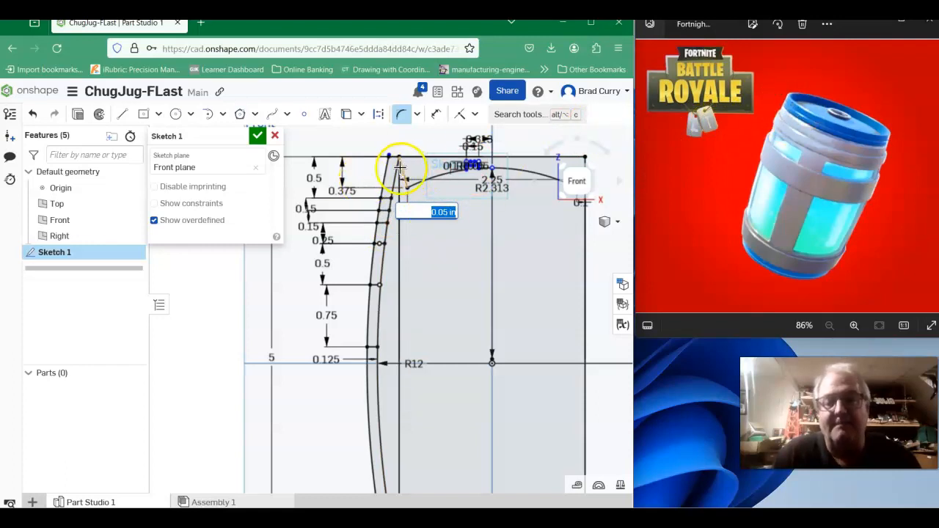
- Offset the R12 side arc outward by 0.07 in, between the two existing wall arcs
click(417, 119)
click(417, 157)
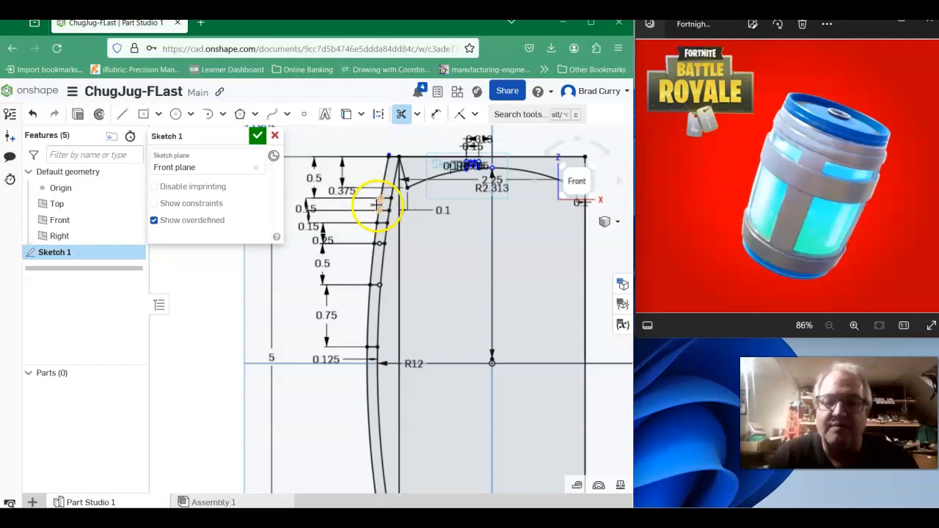
click(419, 122)
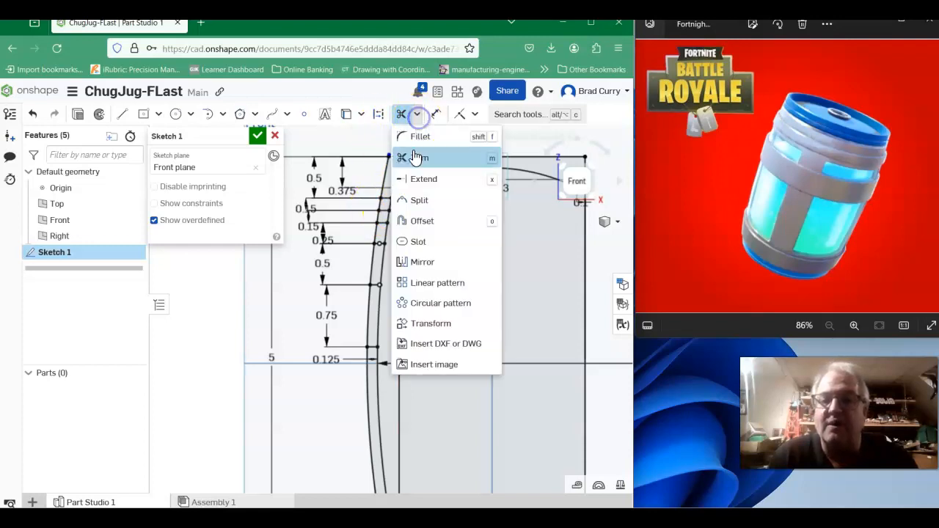
click(430, 219)
click(383, 237)
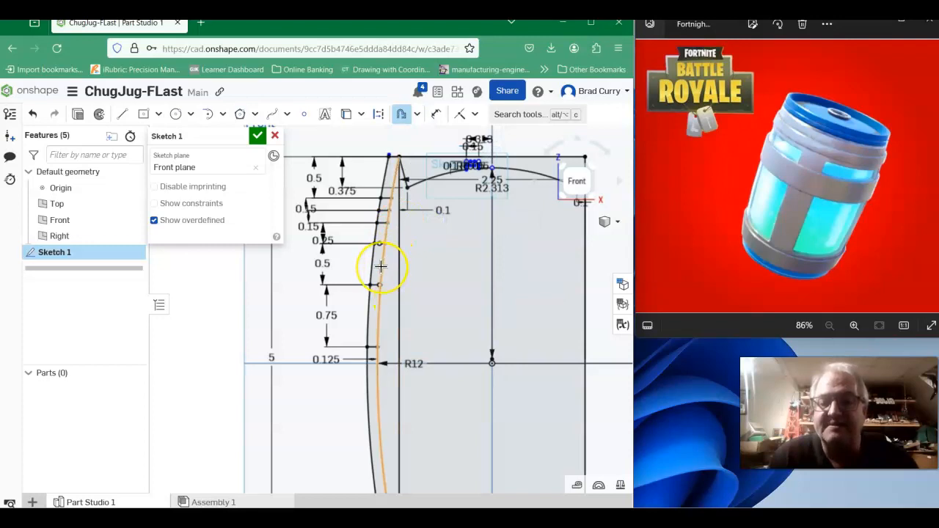
click(381, 266)
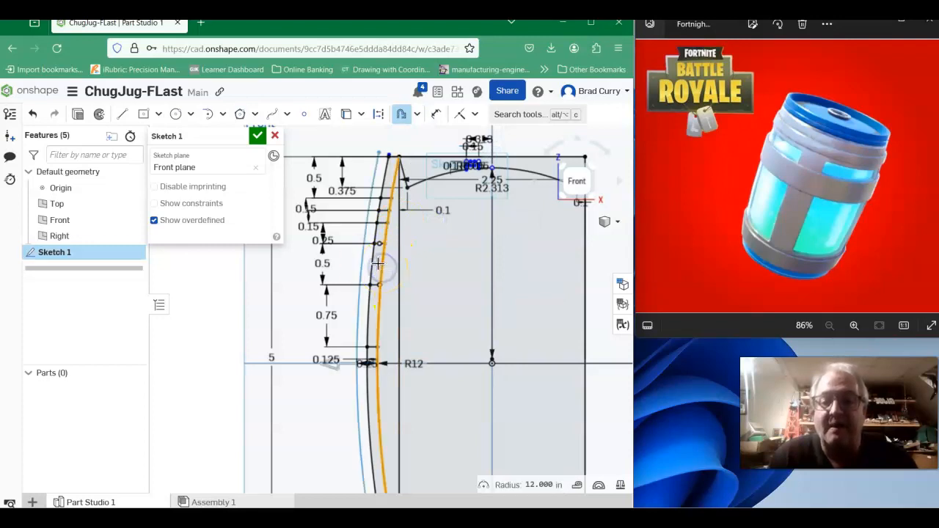
scroll(308, 381, up, 5)
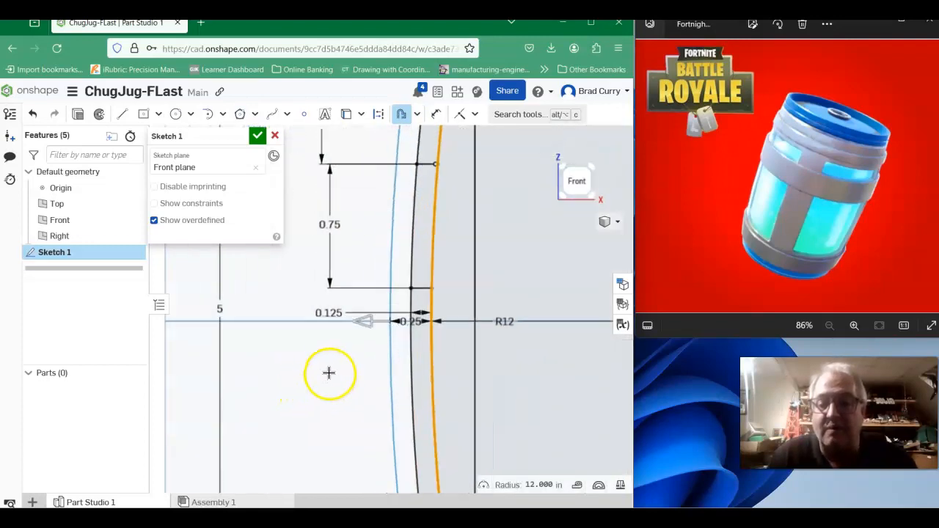
scroll(378, 353, up, 3)
click(329, 377)
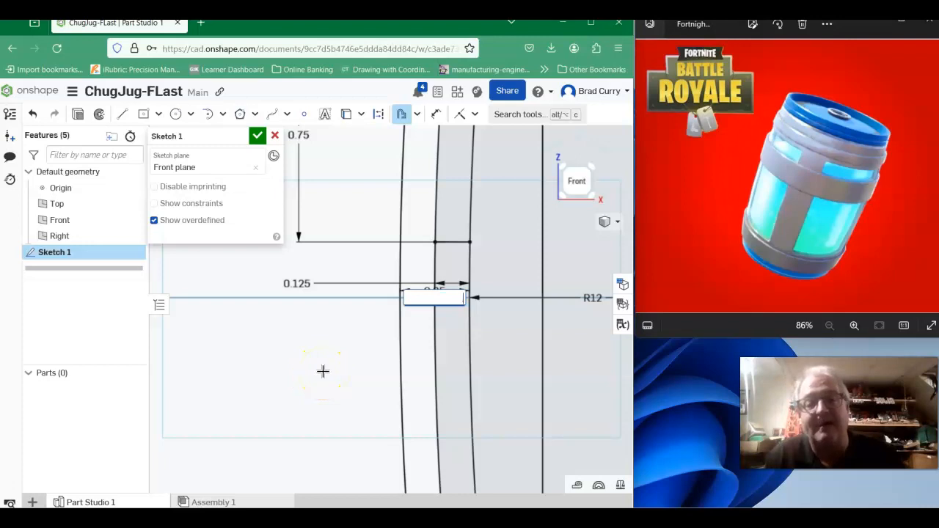
text(.07)
key(Return)
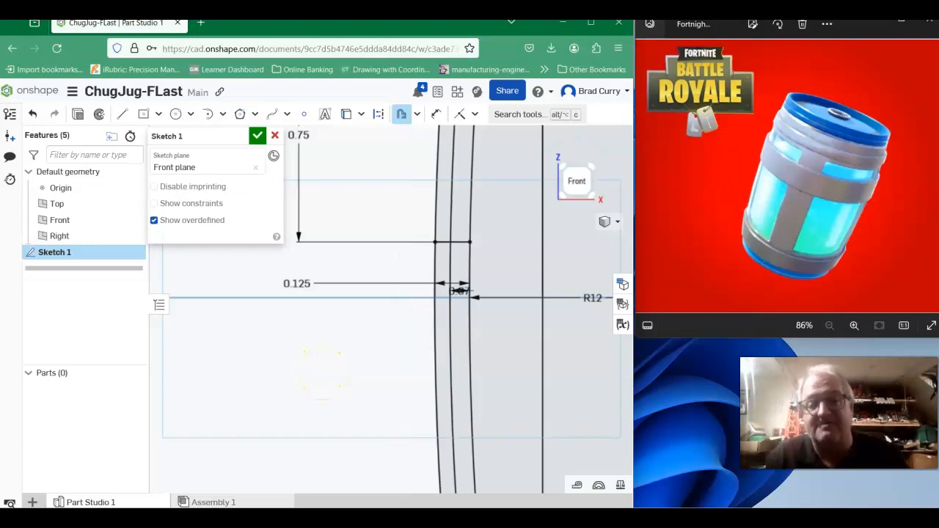
scroll(538, 213, up, 3)
scroll(521, 200, down, 6)
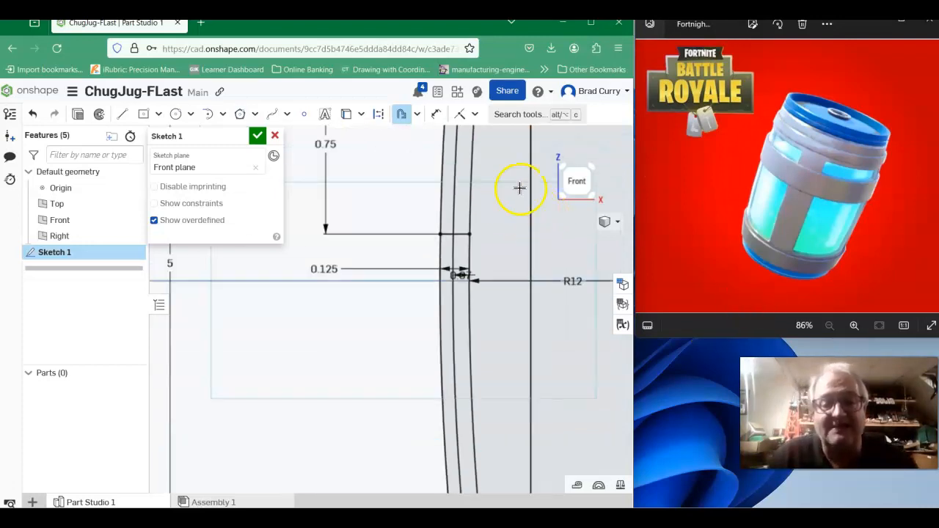
- Trim the ends of the outermost and offset side arcs that overshoot the rectangle's top edge
mouse_move(505, 186)
middle_down()
mouse_move(466, 292)
mouse_move(419, 486)
middle_up()
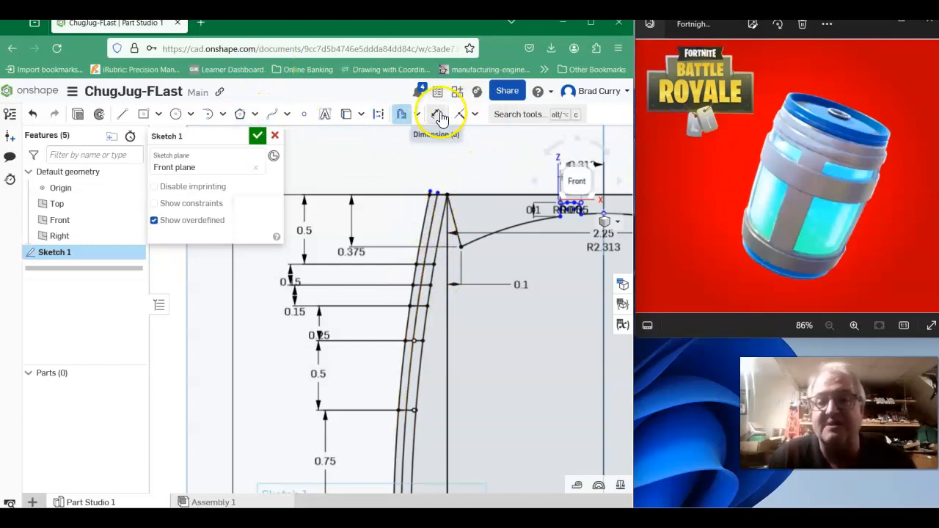
click(418, 115)
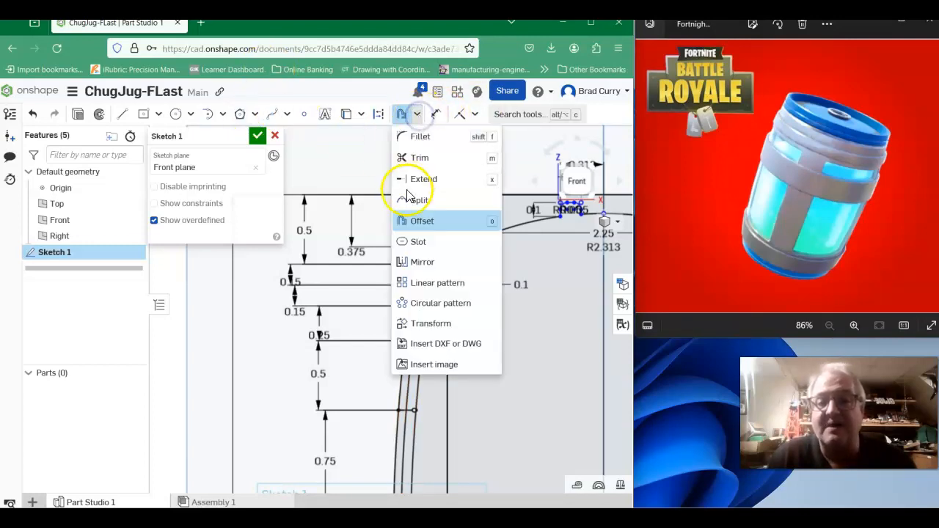
click(421, 157)
scroll(432, 202, up, 5)
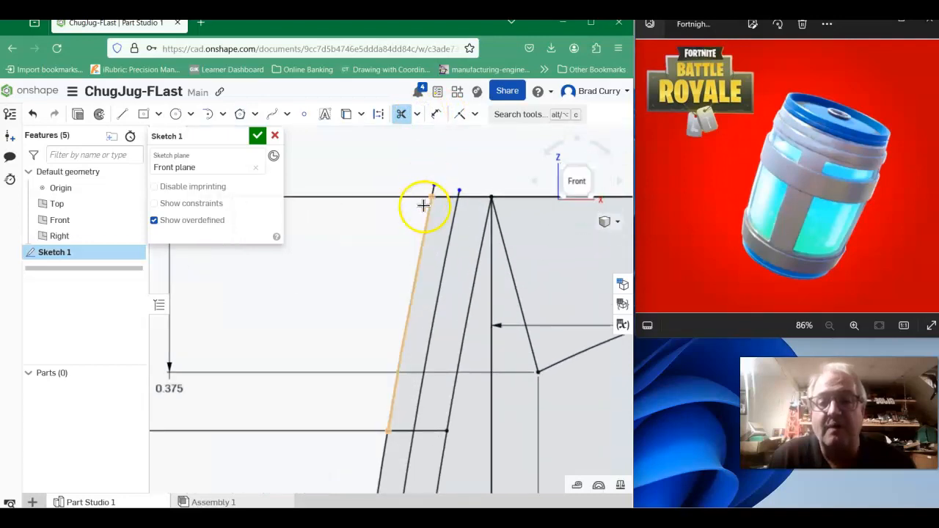
click(435, 196)
click(432, 190)
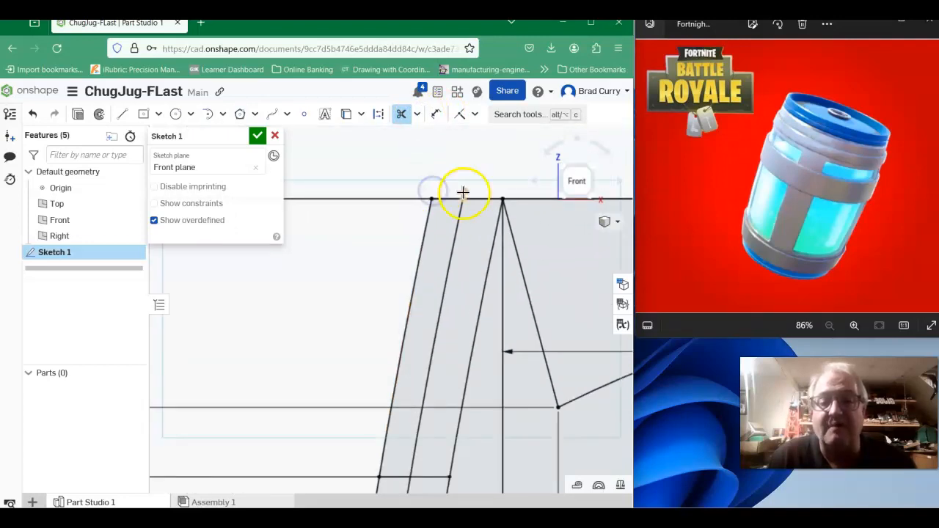
click(463, 193)
scroll(544, 232, down, 4)
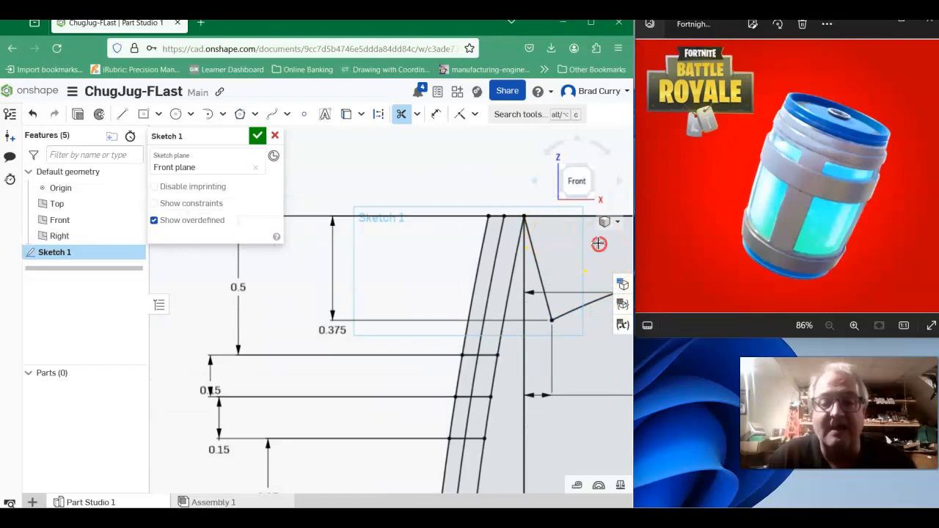
- Trim the outermost arc's uppermost segment and the short top edge piece joining it to the offset arc
middle_drag(599, 244, 599, 151)
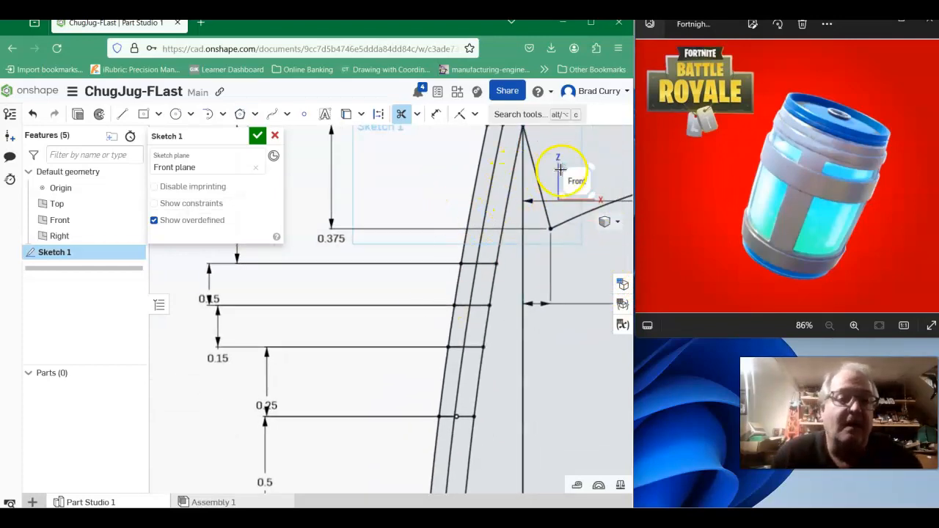
middle_drag(602, 173, 576, 167)
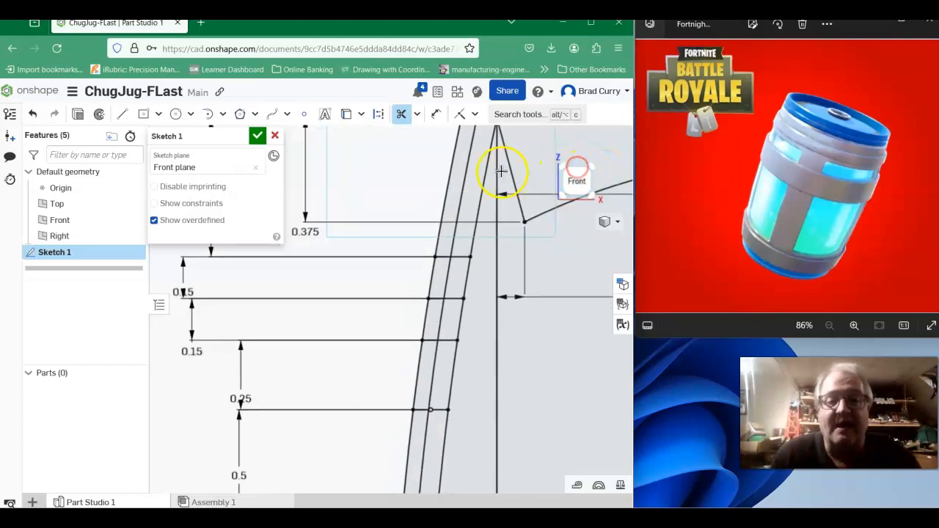
click(450, 181)
scroll(457, 180, up, 2)
scroll(457, 174, down, 3)
middle_drag(435, 172, 432, 206)
click(465, 164)
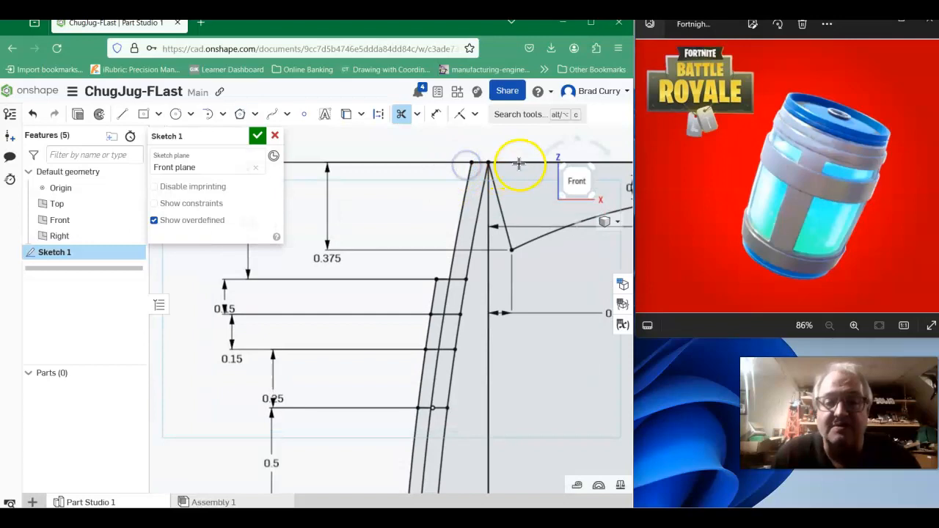
- Trim away the rectangle's top edge above the R2.313 arc
mouse_move(541, 181)
middle_down()
mouse_move(365, 224)
mouse_move(369, 244)
middle_up()
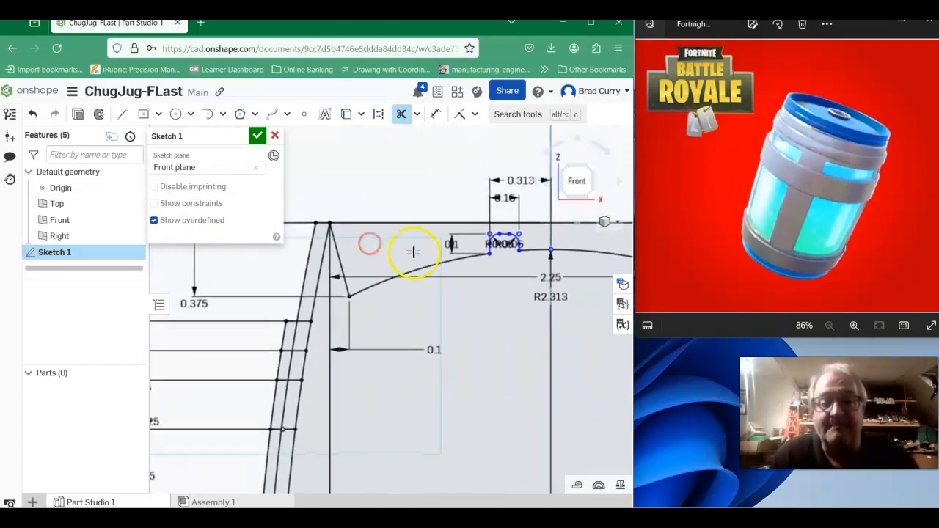
click(413, 222)
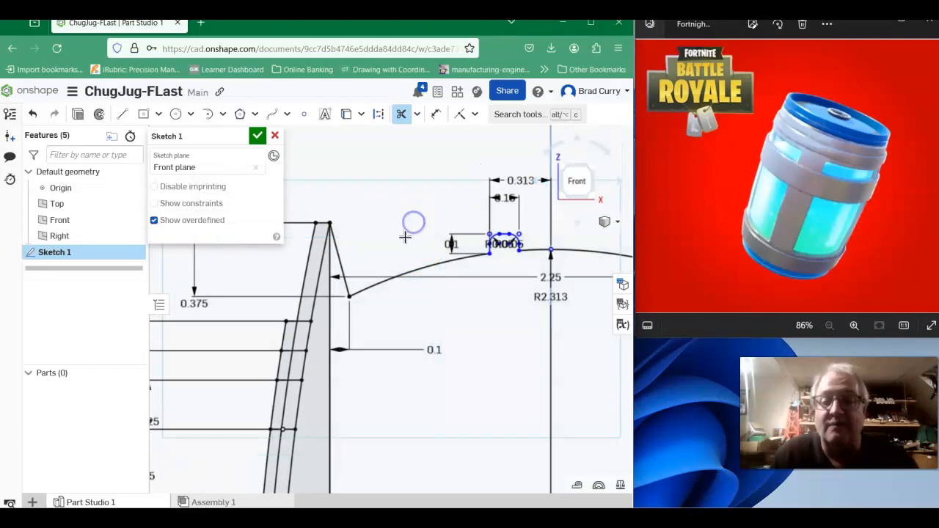
scroll(405, 237, down, 3)
middle_drag(413, 348, 455, 121)
scroll(453, 336, down, 3)
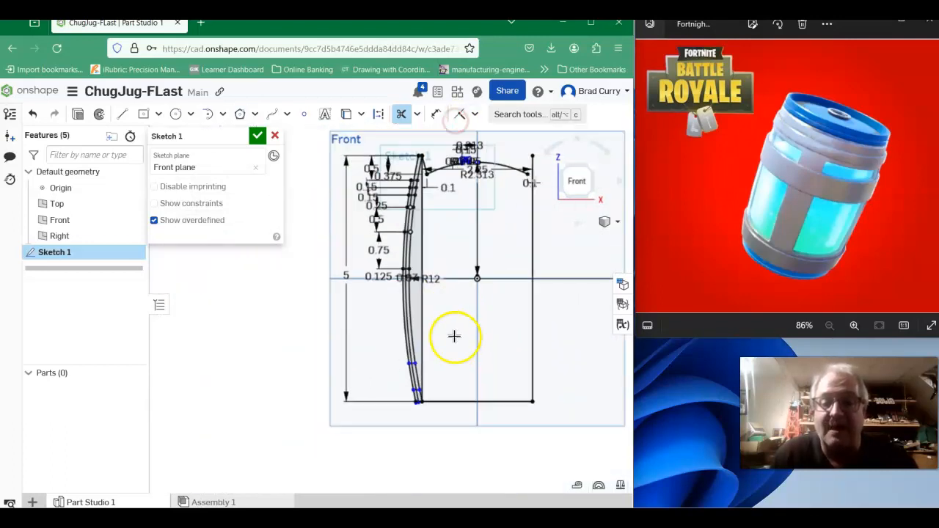
- Trim away the rectangle's vertical edge beside the R12 side arc
scroll(461, 330, up, 1)
scroll(470, 327, up, 1)
scroll(450, 213, down, 1)
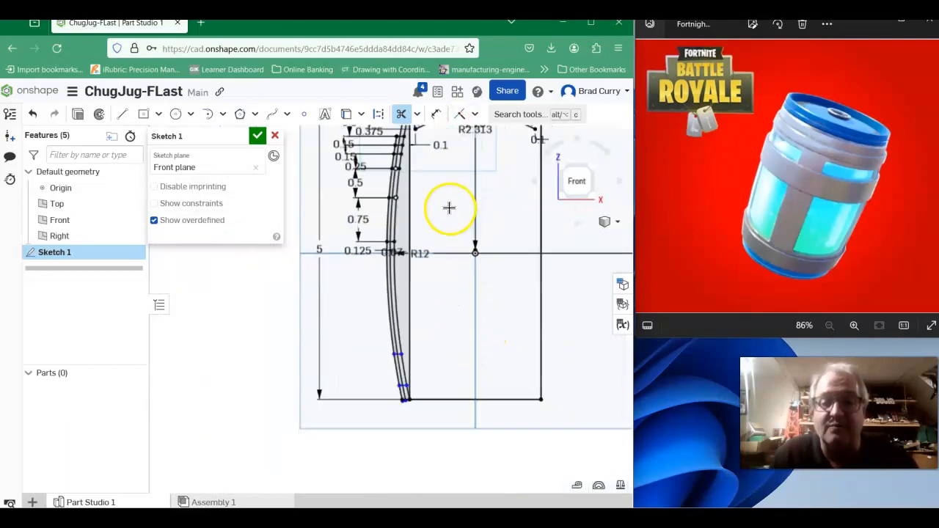
mouse_move(482, 200)
middle_down()
mouse_move(505, 262)
mouse_move(453, 269)
mouse_move(482, 280)
middle_up()
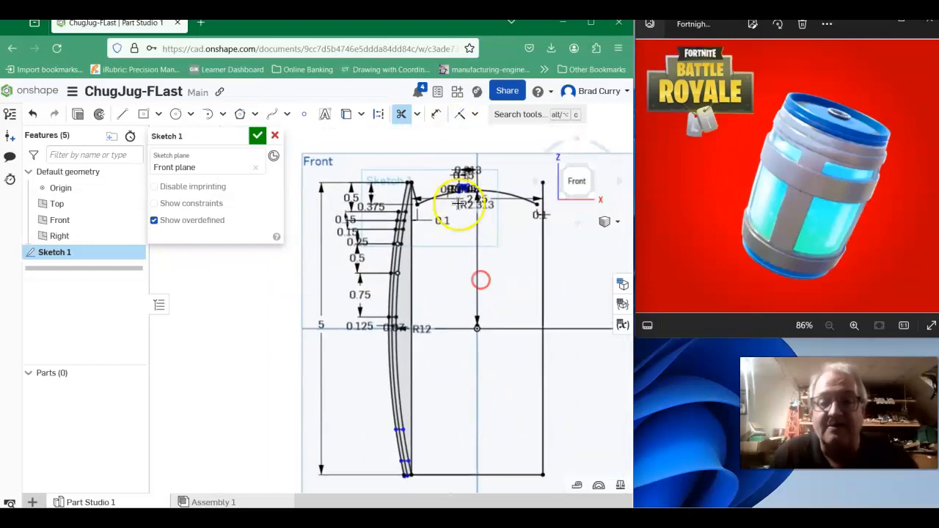
scroll(437, 210, up, 3)
middle_drag(411, 214, 502, 197)
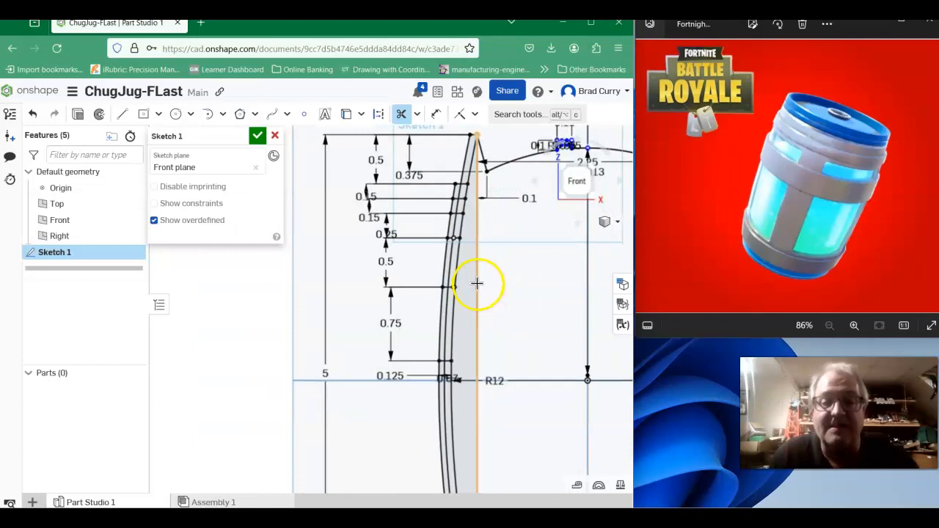
scroll(478, 282, down, 4)
mouse_move(481, 282)
middle_down()
mouse_move(541, 321)
mouse_move(476, 293)
mouse_move(444, 297)
middle_up()
scroll(452, 268, up, 3)
scroll(448, 267, up, 2)
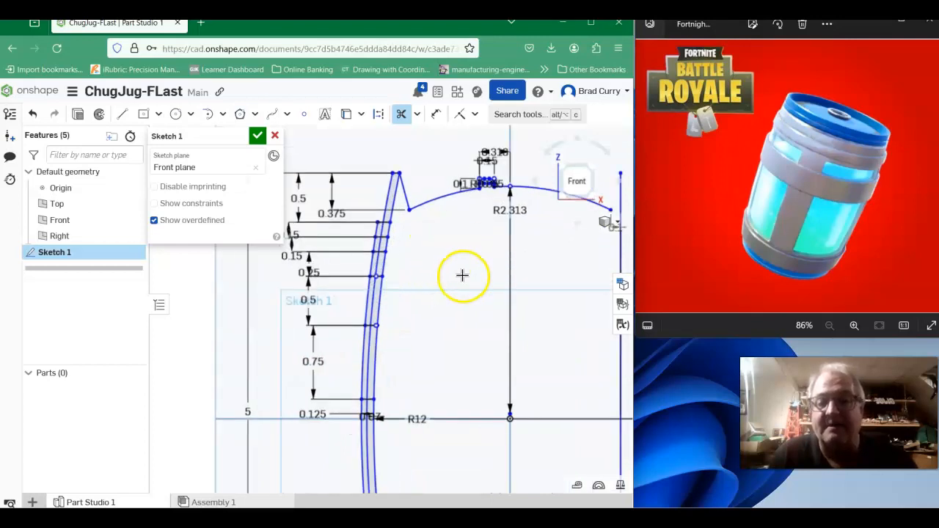
- Trim the outermost arc segment between the second and third crosslines from the top
scroll(415, 258, down, 4)
scroll(459, 253, up, 2)
scroll(443, 239, up, 2)
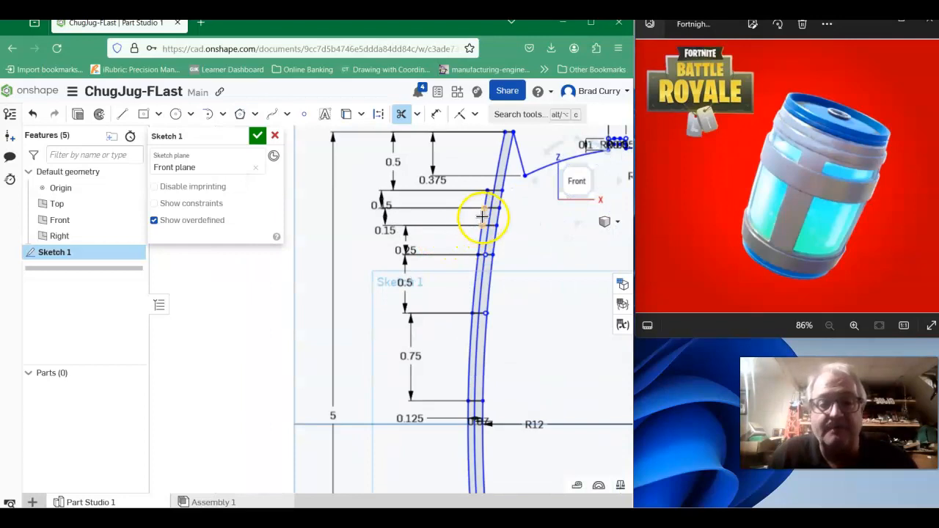
scroll(450, 281, down, 1)
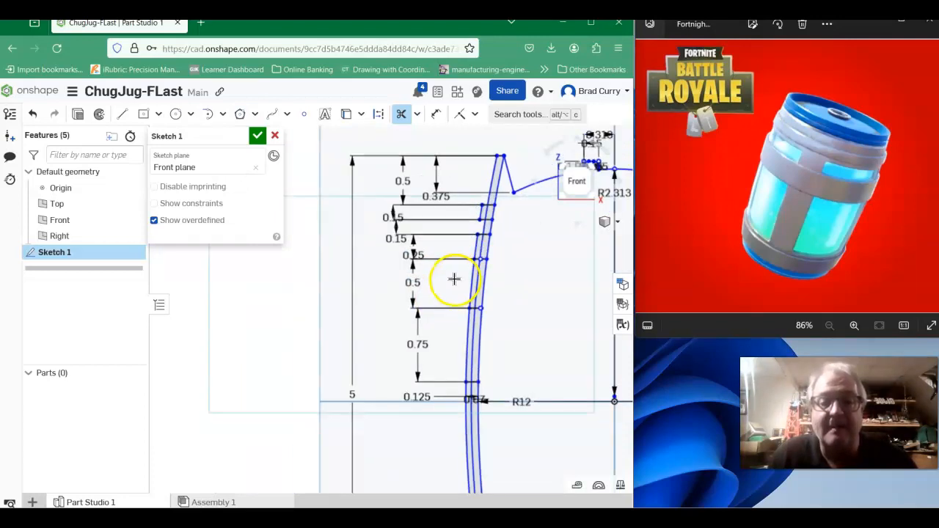
- Trim the outermost arc's long segment between the lower end of the 0.75 band and the upper crossline of the lower band
middle_drag(462, 407, 401, 231)
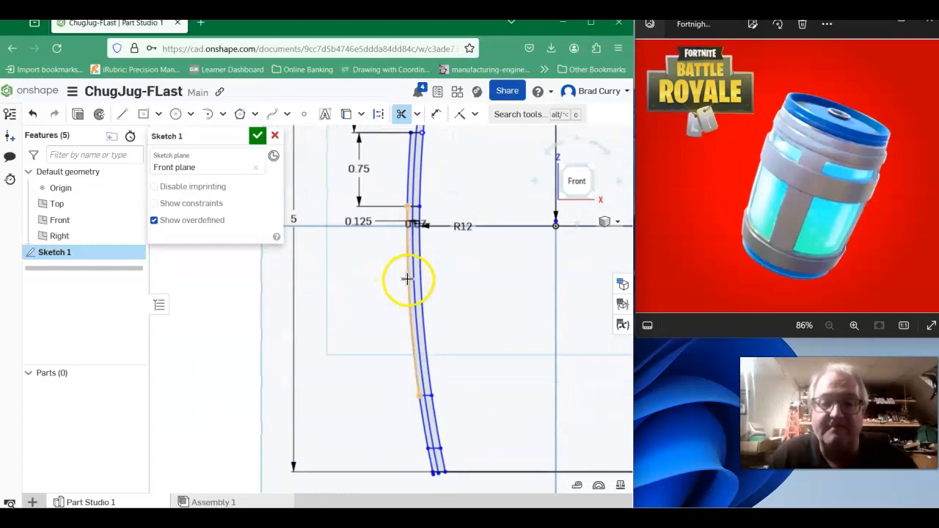
scroll(375, 316, down, 1)
mouse_move(375, 323)
middle_down()
mouse_move(363, 278)
mouse_move(328, 268)
middle_up()
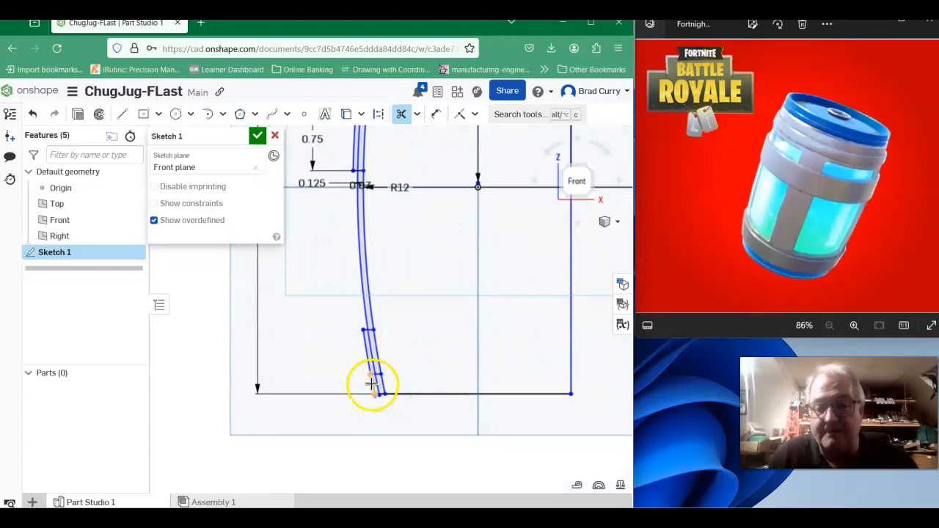
- Trim the outermost arc below the lowest crossline, along with the leftover stubs at the bottom edge
scroll(374, 386, up, 3)
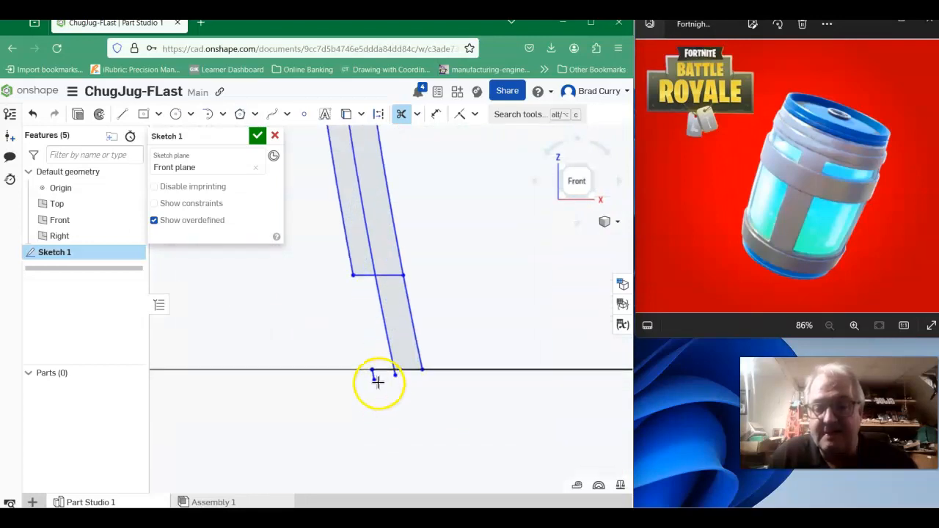
scroll(379, 387, up, 2)
drag(409, 378, 409, 375)
scroll(486, 301, down, 4)
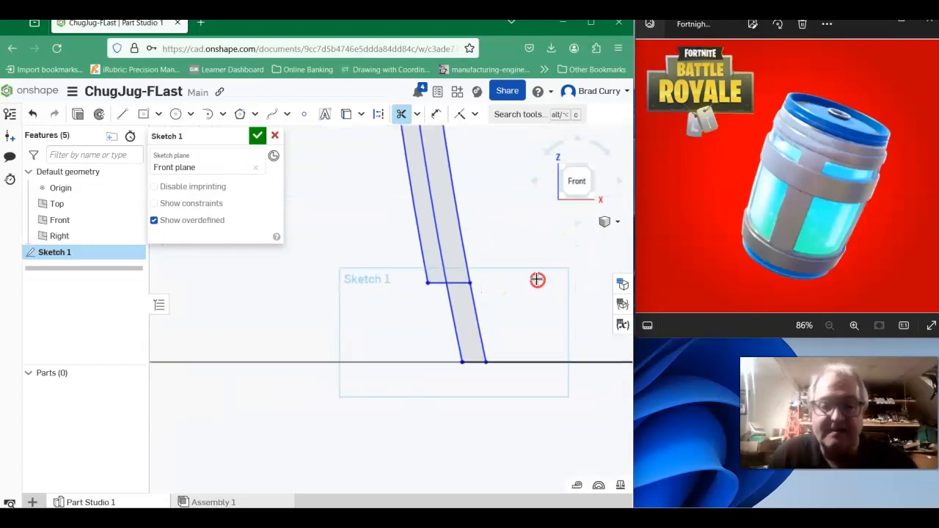
- Trim the middle arc segment and the inner parts of both crosslines inside the lower band of the wall
mouse_move(480, 268)
middle_down()
mouse_move(478, 321)
mouse_move(487, 317)
mouse_move(531, 365)
mouse_move(527, 352)
middle_up()
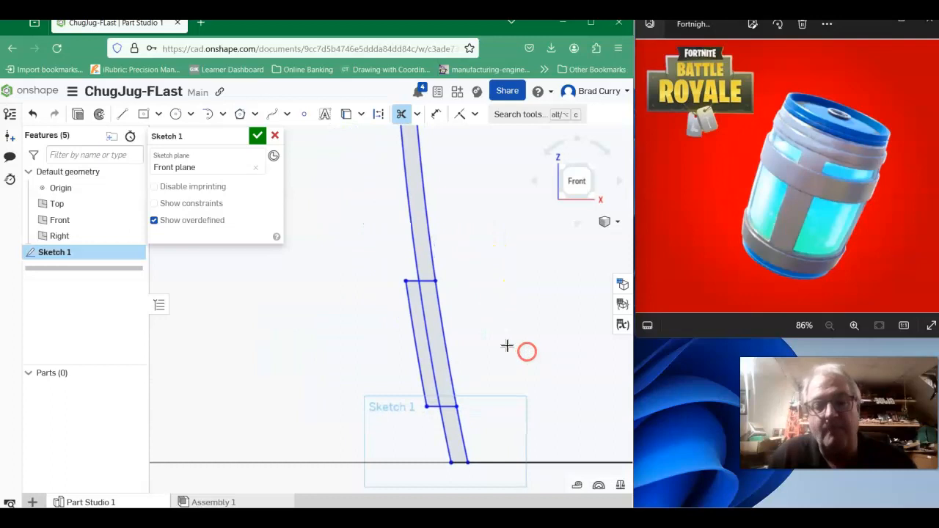
mouse_move(481, 324)
middle_down()
mouse_move(535, 401)
mouse_move(546, 392)
middle_up()
click(488, 394)
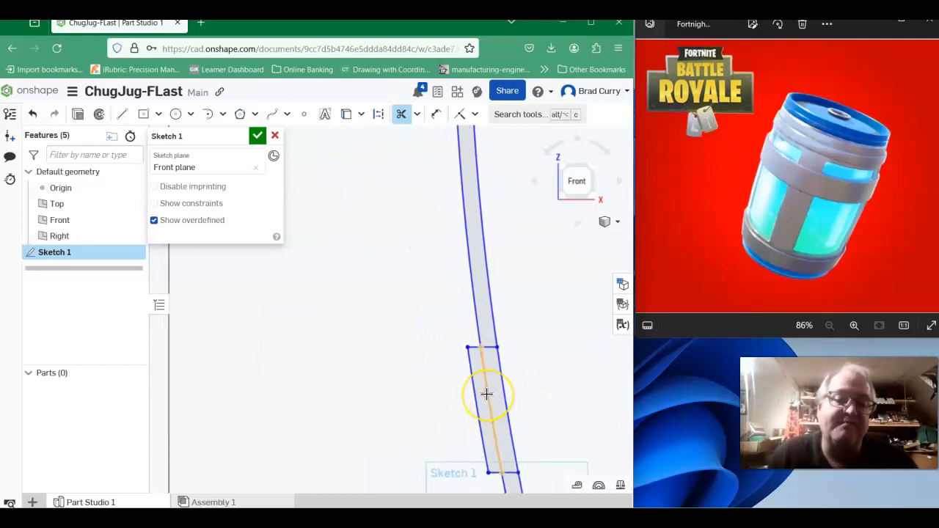
click(486, 394)
click(487, 348)
middle_drag(533, 375, 533, 260)
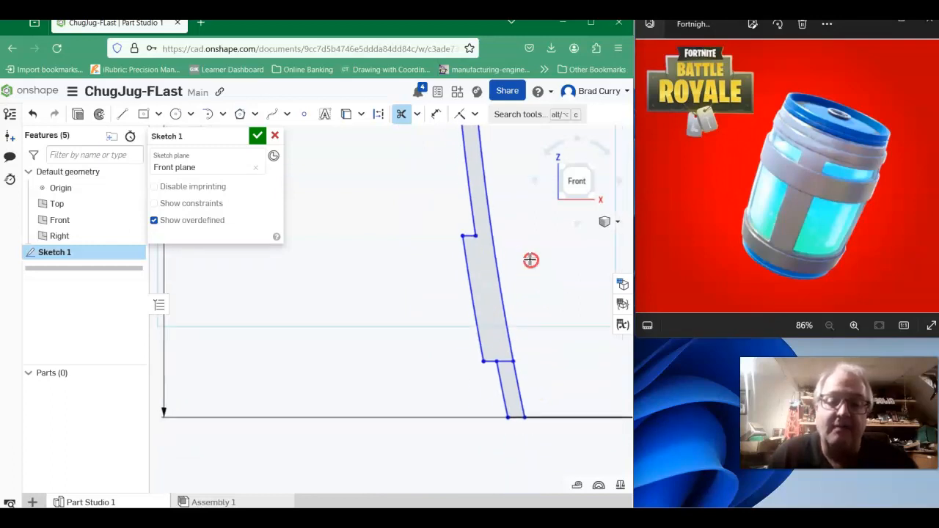
click(504, 363)
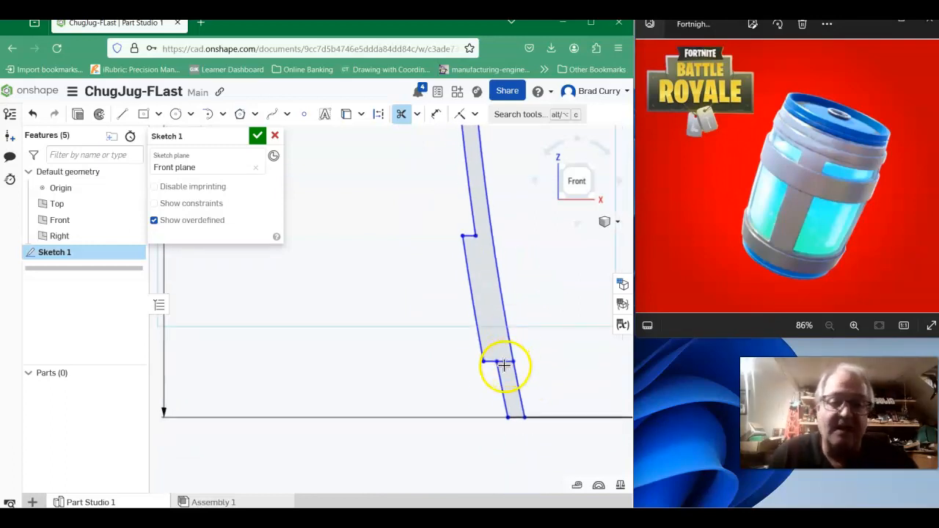
click(503, 361)
- Trim the inner part of the 0.75 band's lower crossline and the middle arc segment inside that band
scroll(536, 291, down, 3)
mouse_move(550, 254)
middle_down()
mouse_move(452, 422)
mouse_move(461, 400)
middle_up()
scroll(462, 254, up, 3)
scroll(464, 253, down, 5)
middle_drag(468, 249, 466, 386)
scroll(436, 318, up, 3)
middle_drag(436, 269, 456, 337)
scroll(463, 335, up, 1)
scroll(462, 335, up, 2)
scroll(400, 363, up, 2)
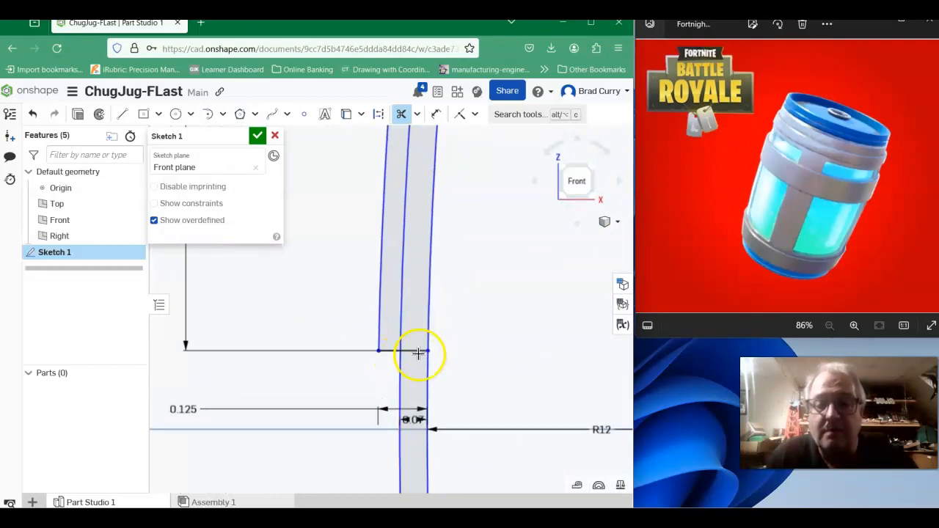
click(416, 352)
click(400, 294)
- Trim the inner part of the 0.75 band's upper crossline, including the short stub left at the inner wall arc
middle_drag(407, 254, 414, 460)
click(435, 259)
scroll(438, 262, up, 2)
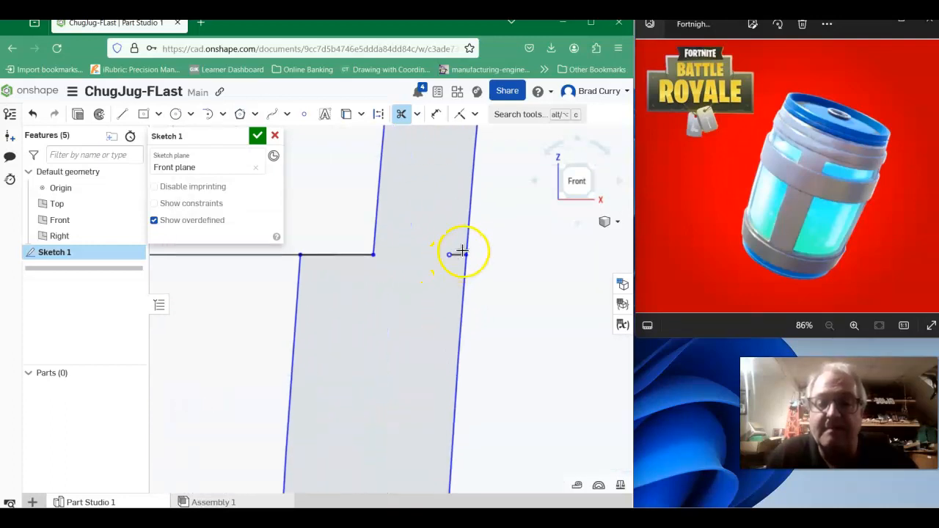
scroll(456, 254, down, 2)
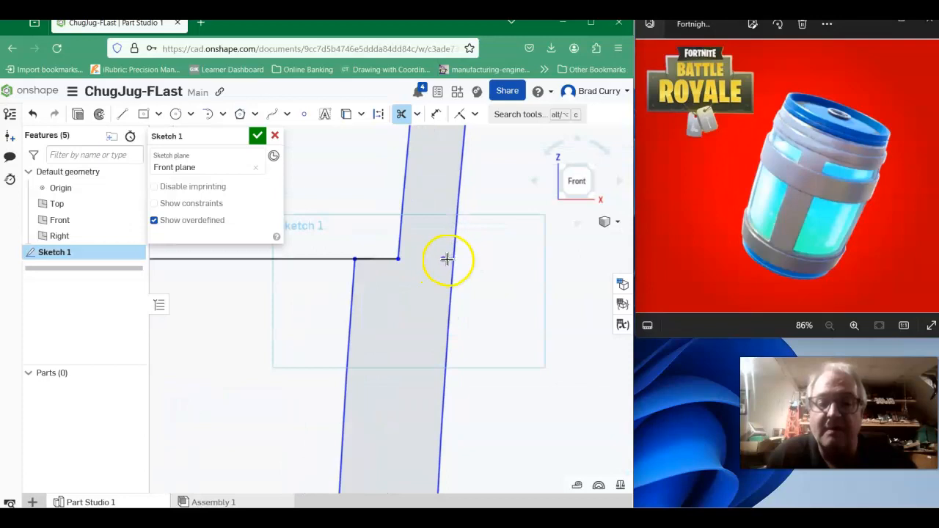
scroll(426, 283, down, 4)
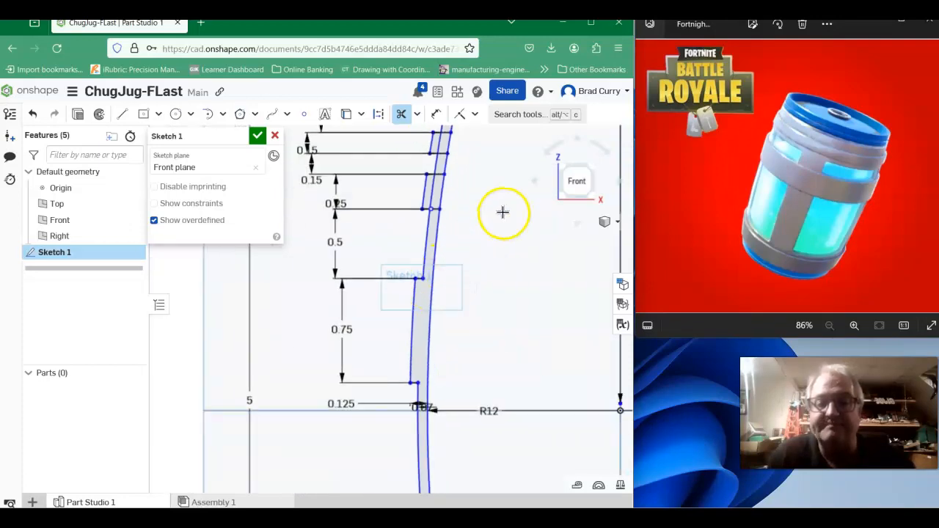
- Trim the middle arc segments and inner crossline parts inside the 0.25 band and the small 0.15 band above it
middle_drag(500, 214, 455, 333)
scroll(392, 310, up, 4)
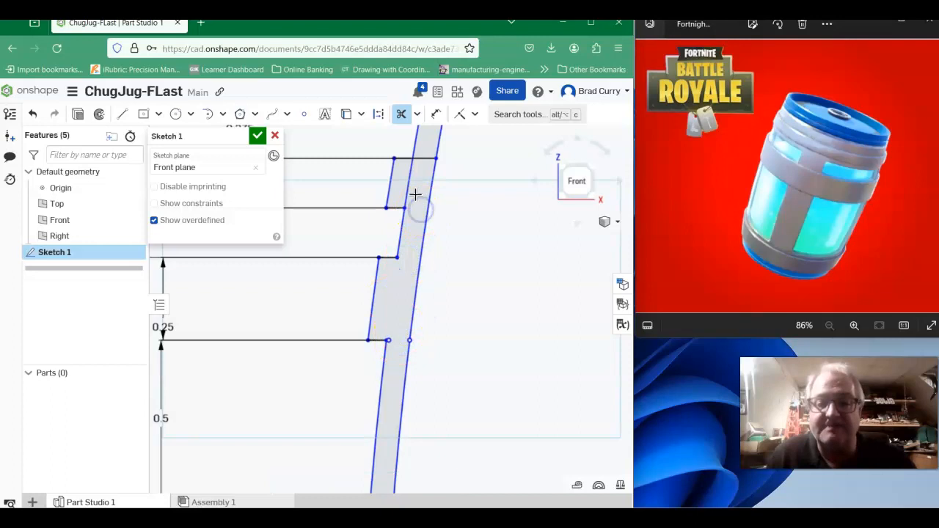
click(486, 189)
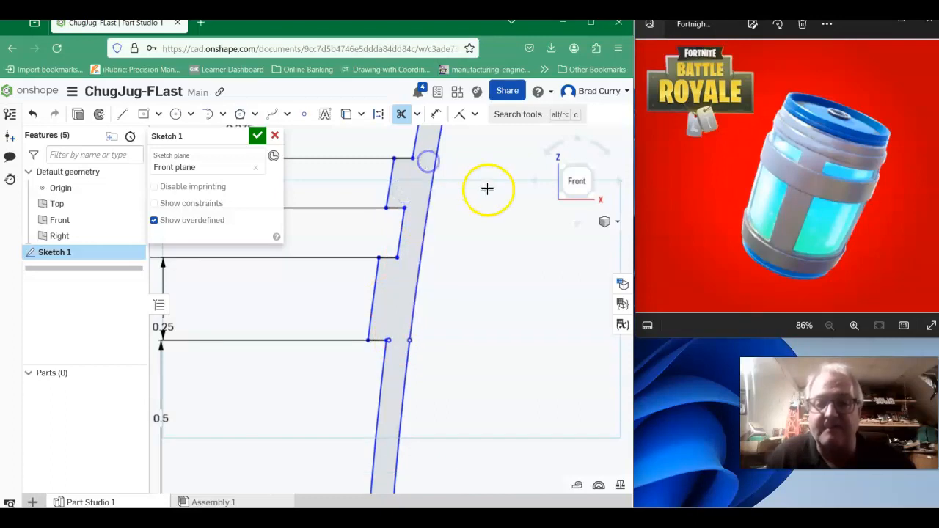
- Trim the two leftover stubs of the 0.25 band's lower crossline, at the middle arc and at the inner wall arc
scroll(487, 189, down, 2)
scroll(488, 189, down, 2)
mouse_move(489, 191)
middle_down()
mouse_move(493, 314)
mouse_move(479, 248)
middle_up()
scroll(417, 325, up, 4)
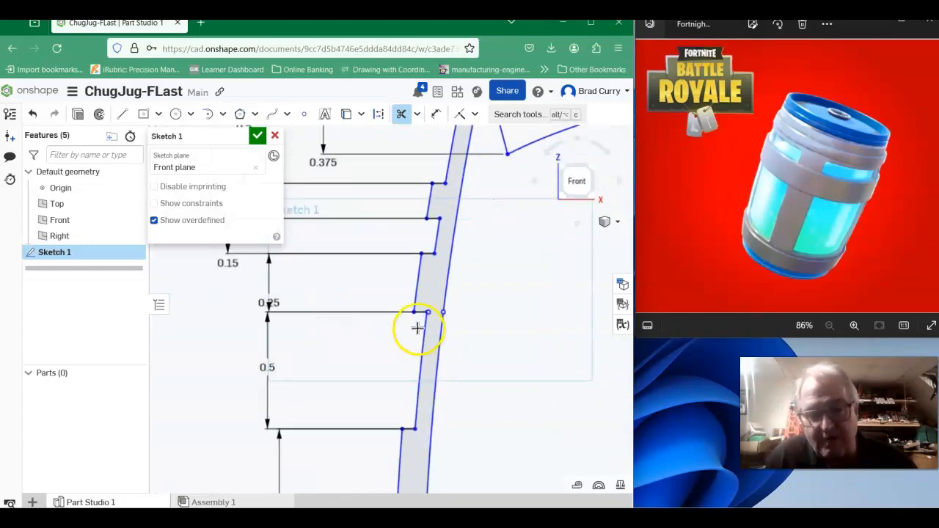
scroll(425, 328, up, 4)
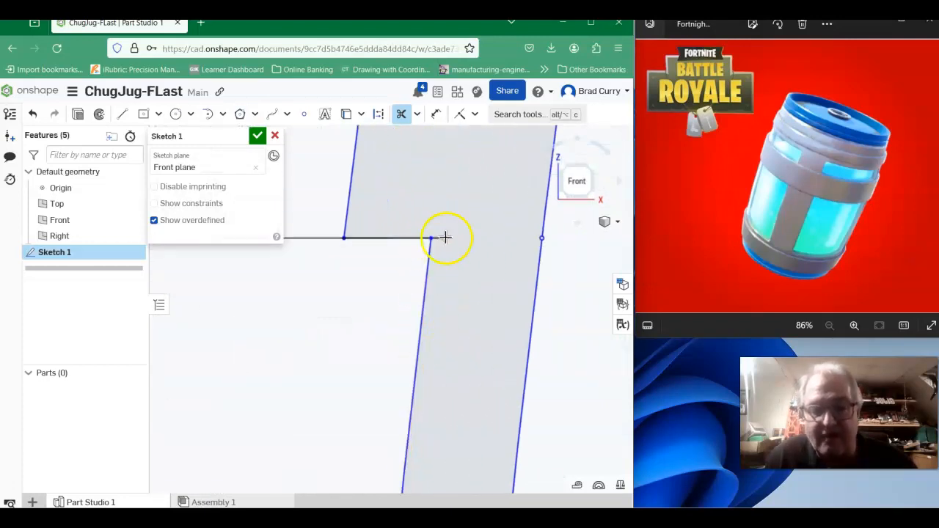
click(437, 238)
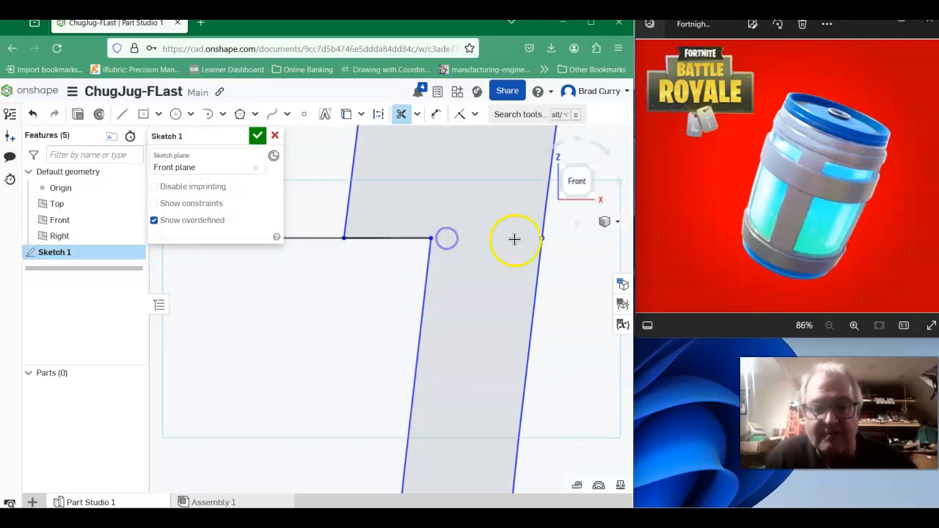
scroll(488, 302, down, 6)
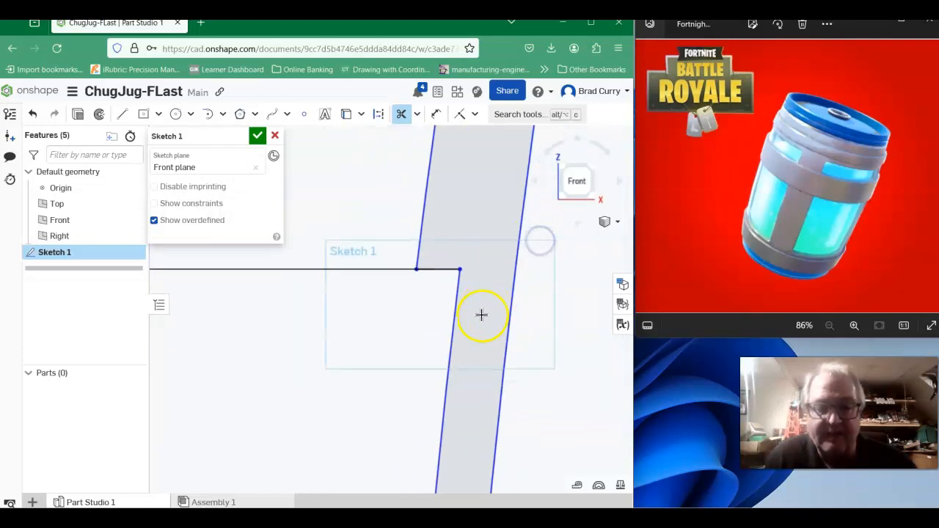
- Sketch a vertical line about 4.865 long from the R2.313 lid arc through the origin to the bottom edge
middle_drag(572, 374, 474, 183)
scroll(467, 267, down, 6)
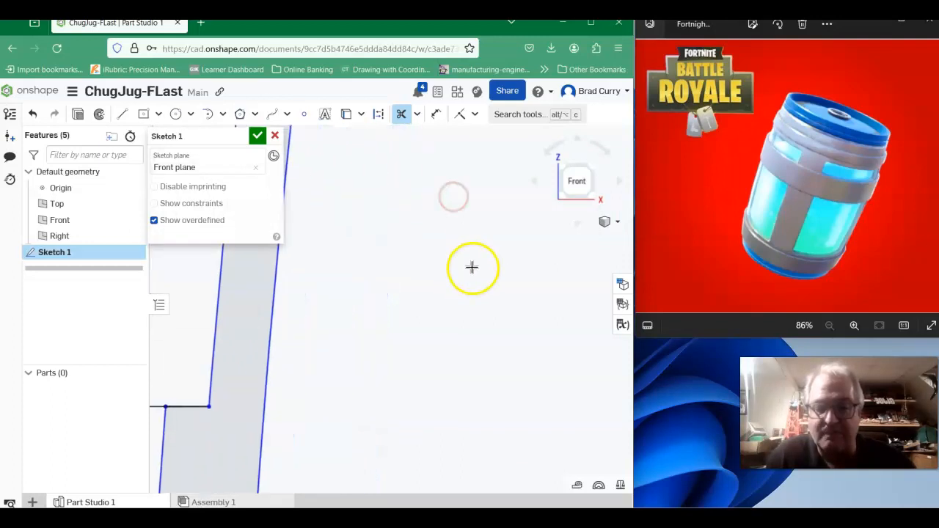
mouse_move(509, 284)
middle_down()
mouse_move(418, 199)
mouse_move(403, 261)
middle_up()
click(122, 114)
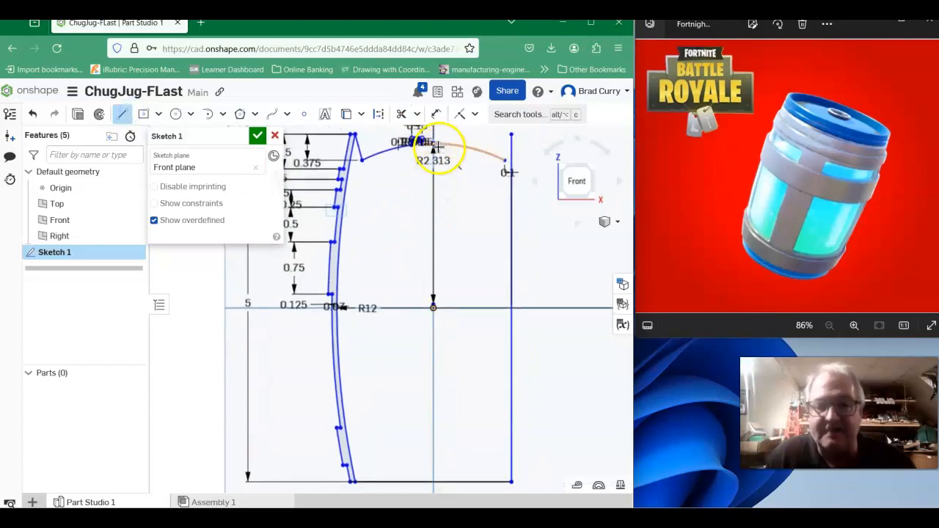
drag(437, 157, 427, 480)
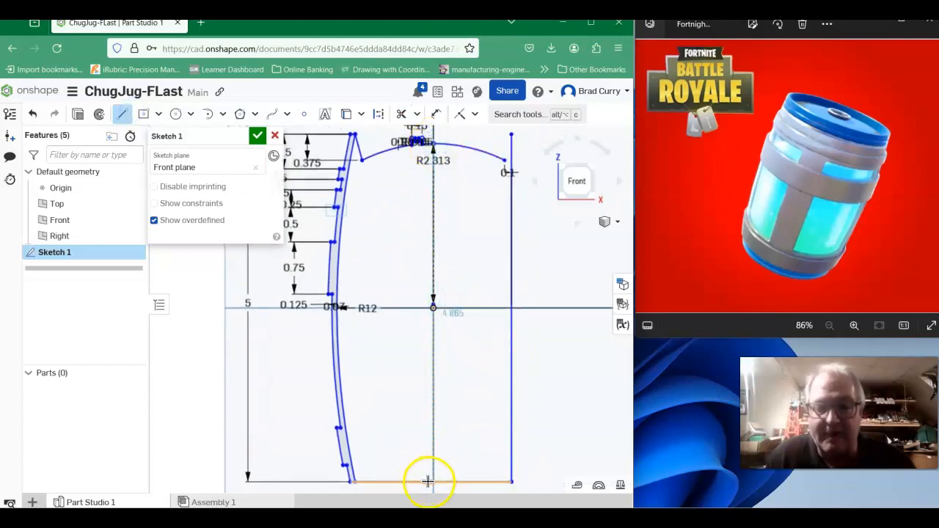
click(430, 482)
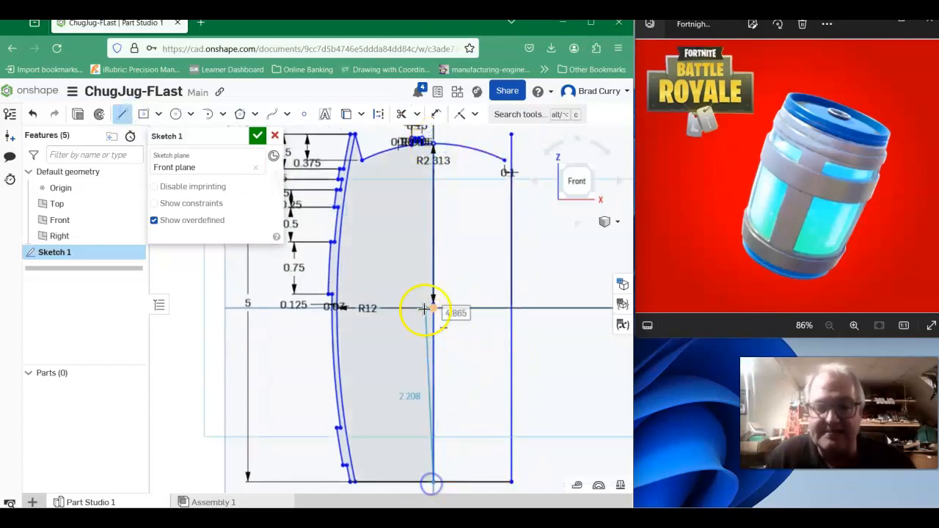
right_click(486, 238)
click(510, 245)
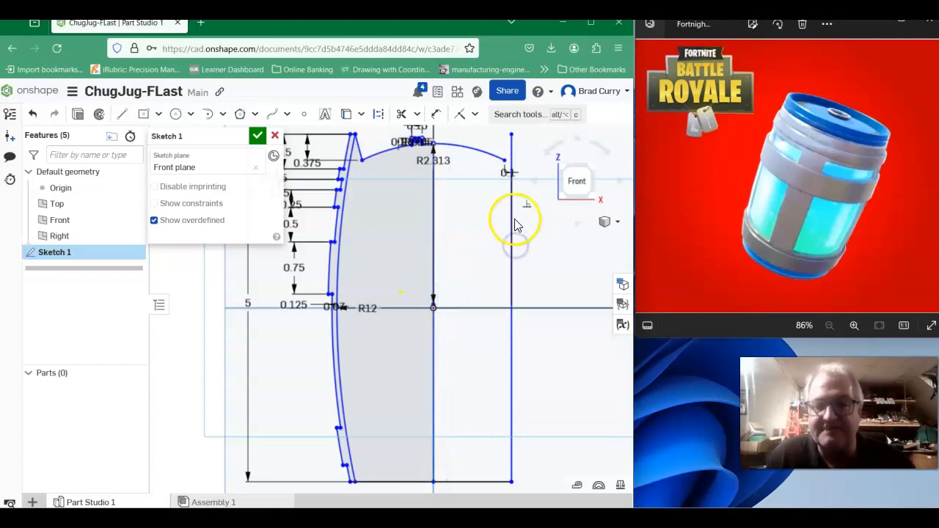
- Trim the lid arc, vertical edge and bottom edge lying to the right of the vertical centre line
click(403, 115)
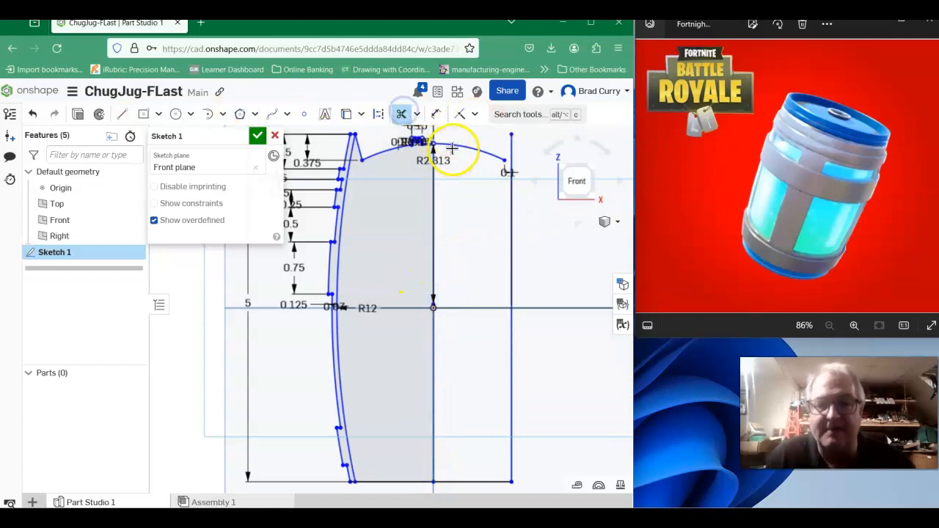
click(512, 160)
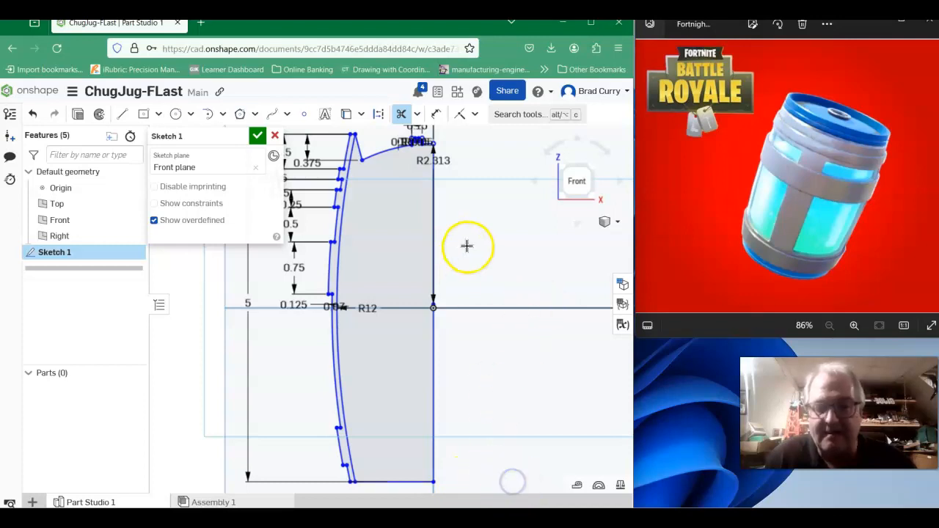
- Examine the stepped wall profile and compare its bands with the ridges near the lid in the Chug Jug reference picture
mouse_move(315, 327)
middle_down()
mouse_move(340, 294)
mouse_move(434, 328)
mouse_move(426, 308)
middle_up()
scroll(490, 251, down, 2)
scroll(484, 183, up, 3)
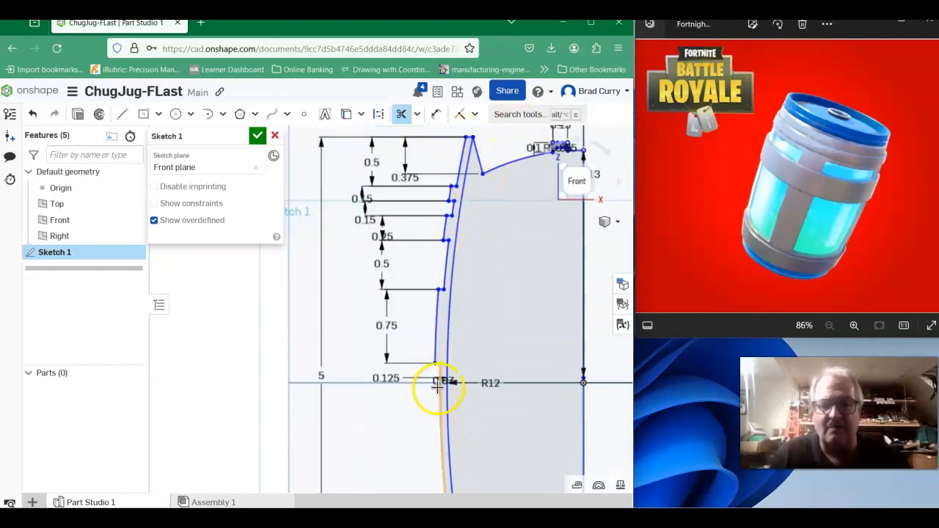
scroll(440, 309, down, 3)
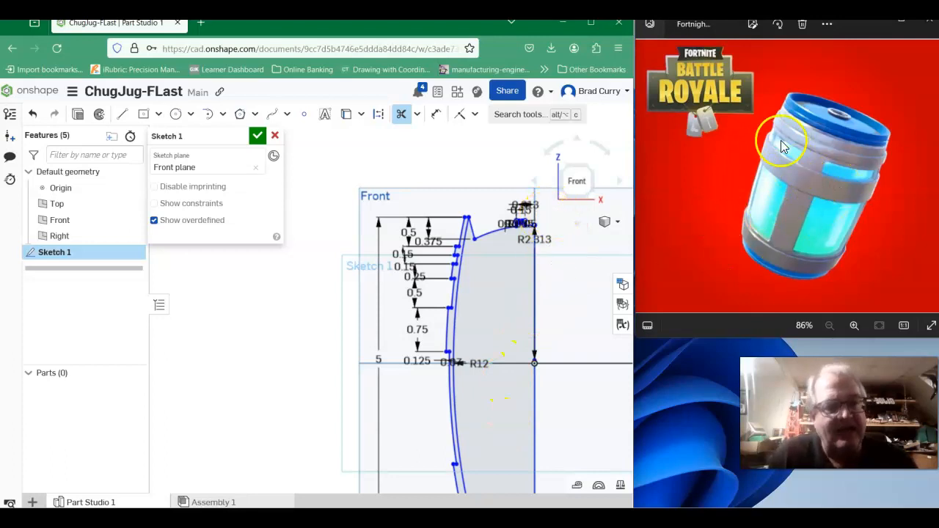
scroll(778, 175, up, 5)
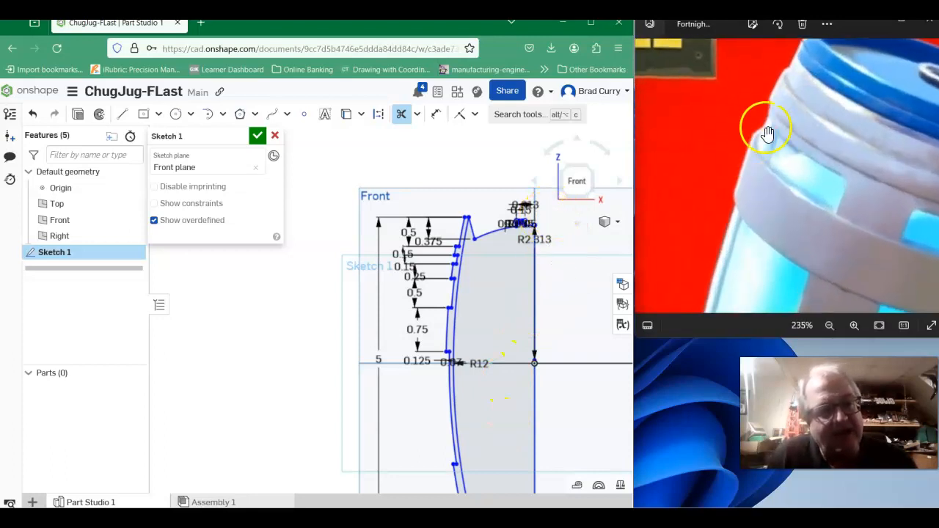
scroll(768, 134, up, 3)
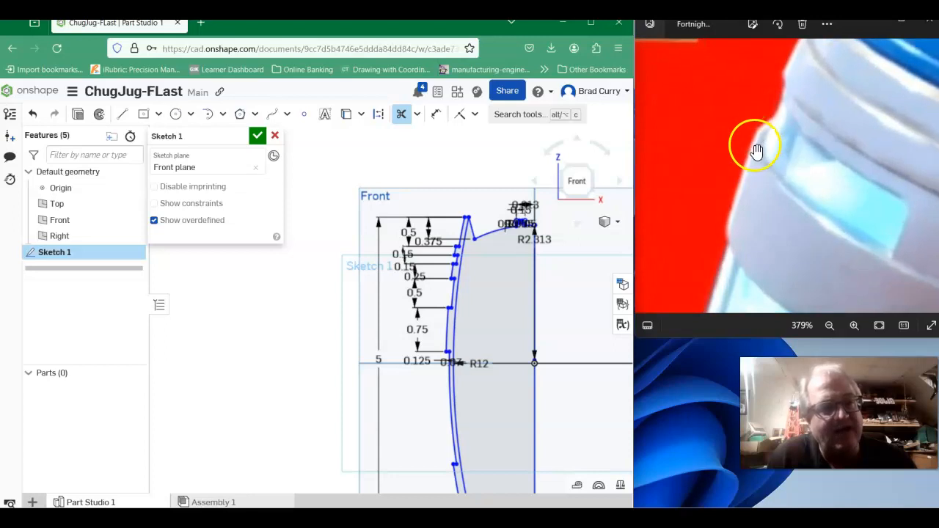
scroll(756, 152, down, 6)
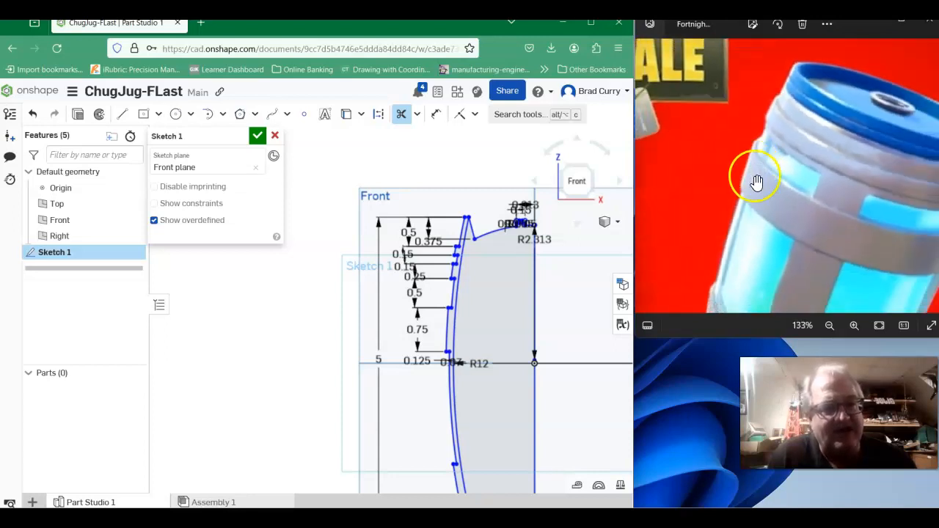
- Fillet both outer corners of the uppermost 0.15 raised band on the barrel wall with a 0.025 in radius
scroll(452, 250, up, 8)
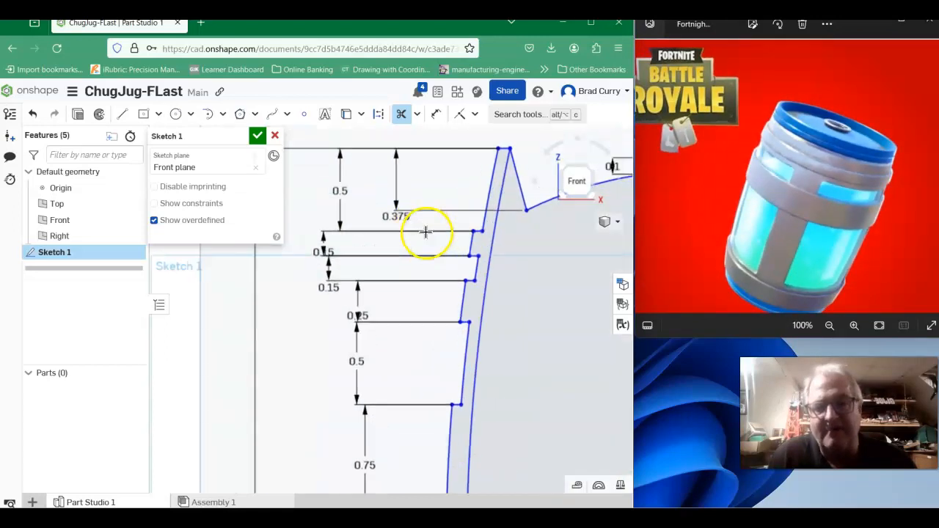
middle_drag(467, 206, 436, 193)
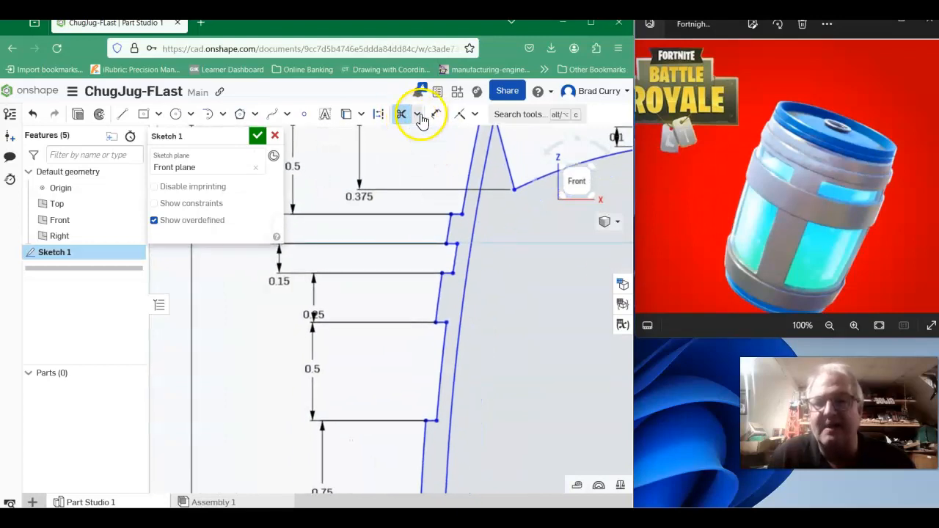
click(417, 116)
click(416, 133)
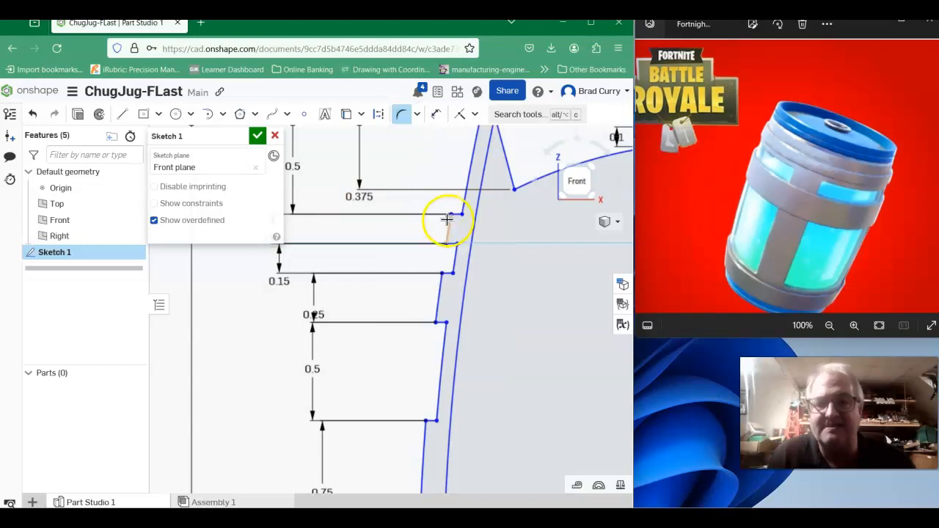
scroll(450, 220, up, 3)
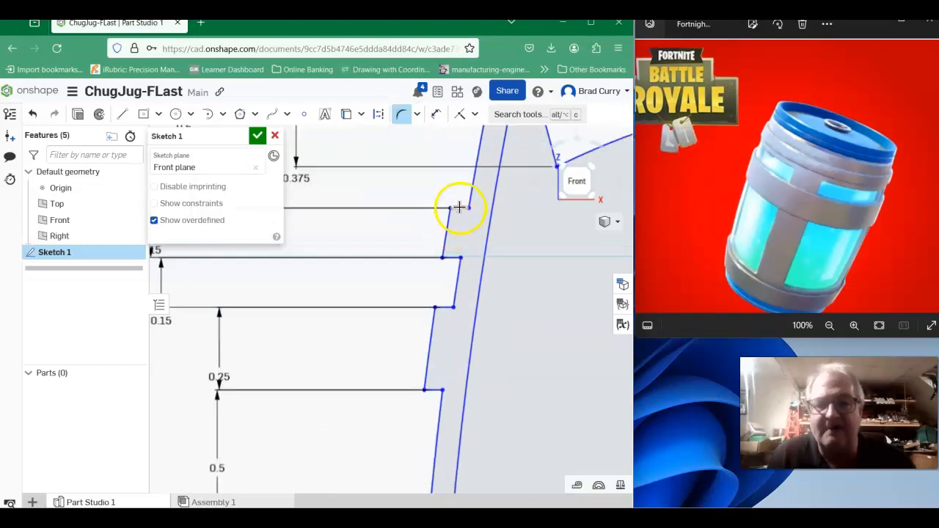
click(459, 208)
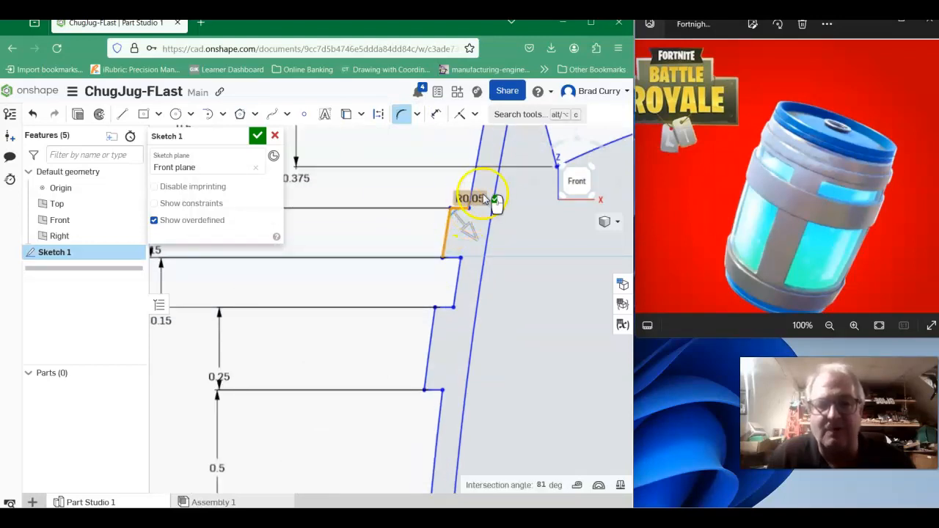
scroll(461, 220, up, 5)
scroll(467, 205, up, 2)
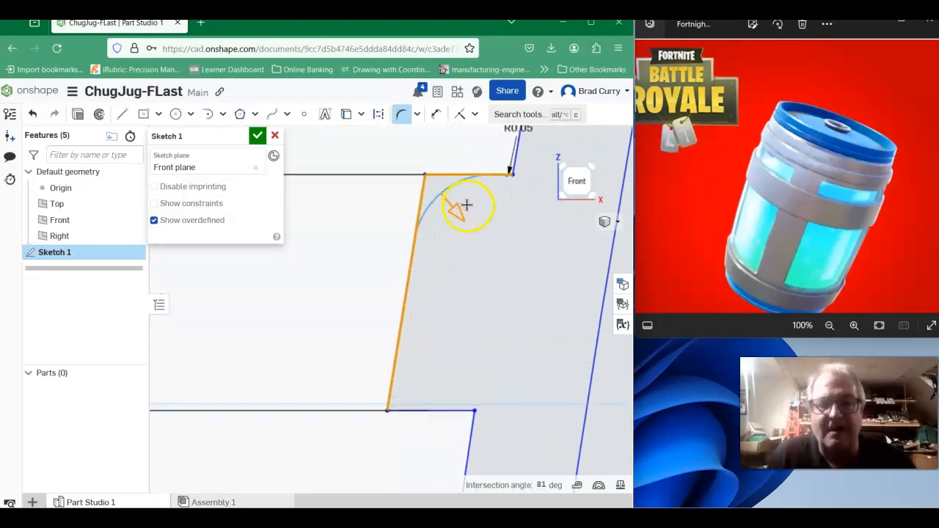
scroll(511, 200, down, 3)
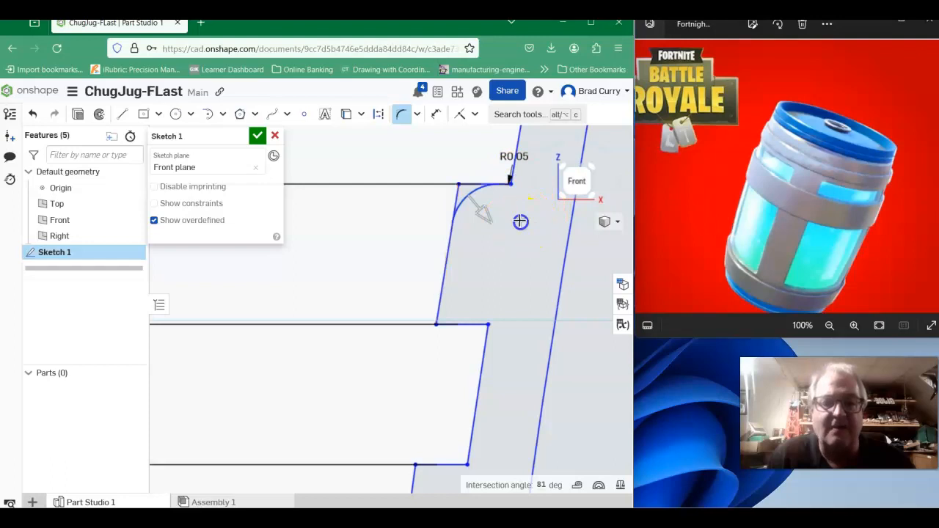
click(520, 221)
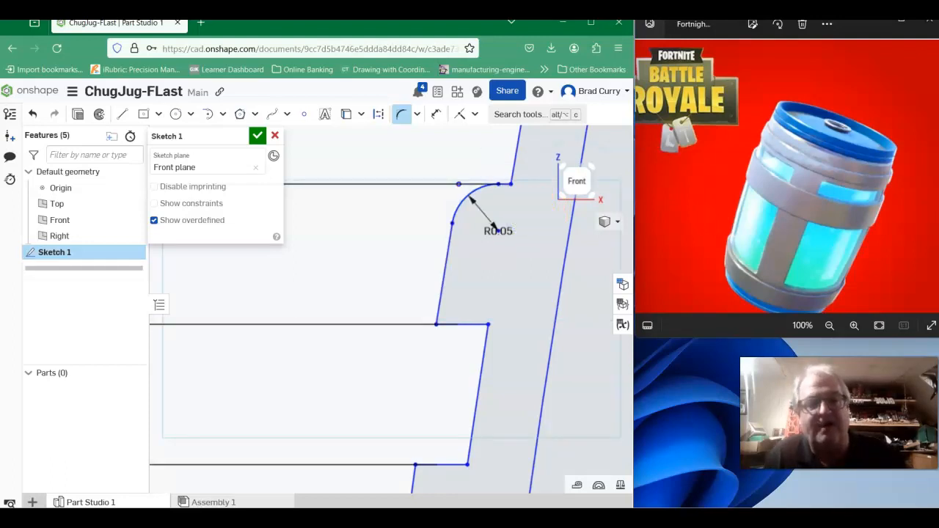
click(438, 295)
click(454, 324)
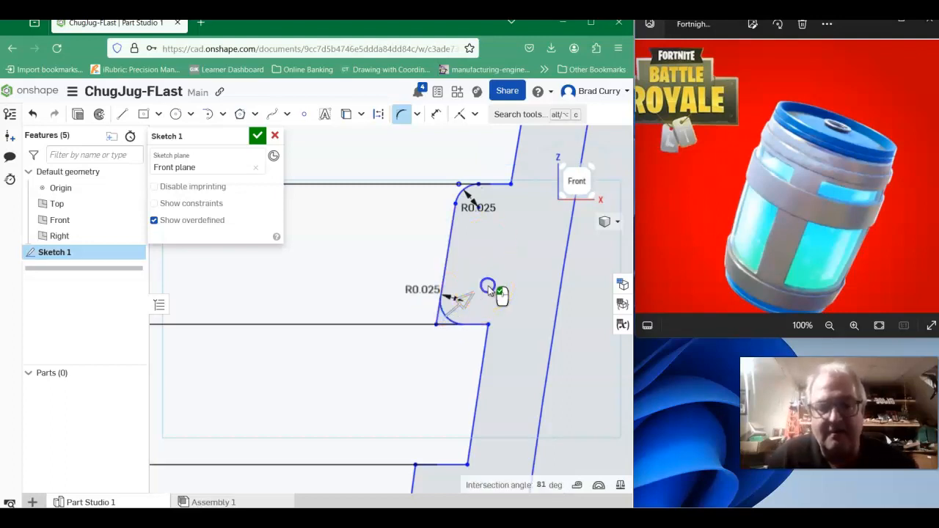
- Fillet both outer corners of the 0.25 raised band on the barrel wall with a 0.025 in radius
scroll(496, 274, down, 2)
middle_drag(449, 359, 430, 219)
click(444, 272)
click(423, 295)
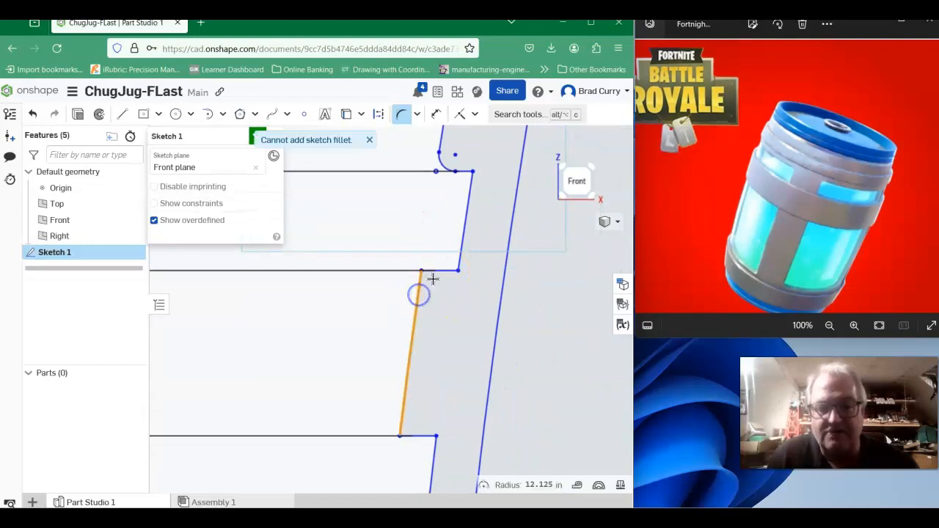
drag(436, 272, 439, 312)
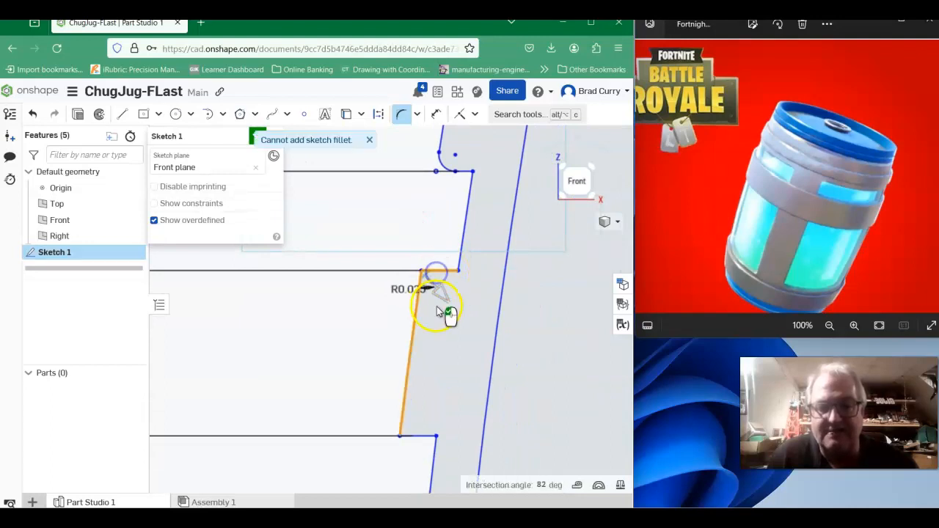
click(439, 345)
click(403, 405)
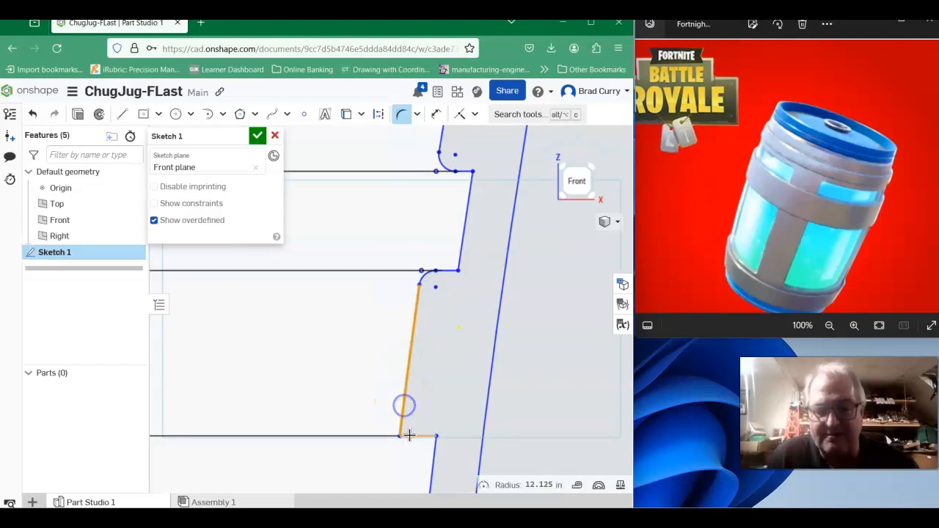
drag(412, 436, 454, 389)
click(452, 365)
- Fillet the upper and lower outer corners of the 0.75 raised band with a 0.025 in radius
scroll(453, 364, down, 3)
mouse_move(452, 364)
middle_down()
mouse_move(463, 355)
mouse_move(509, 90)
middle_up()
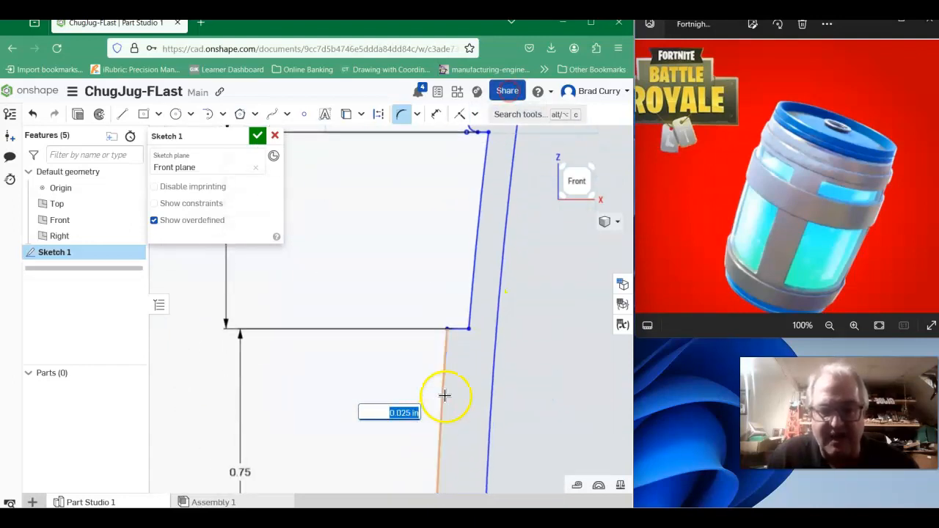
click(462, 329)
click(448, 352)
click(456, 388)
scroll(456, 388, down, 2)
middle_drag(486, 382, 486, 114)
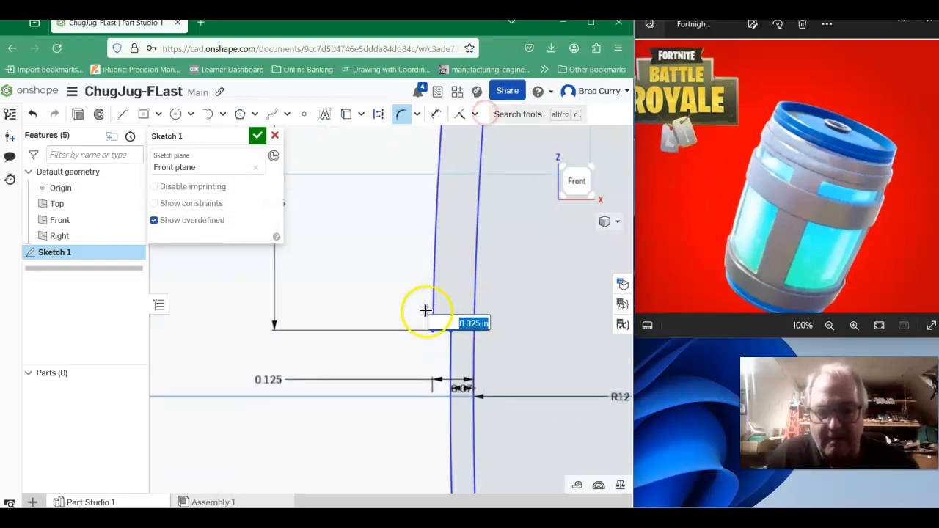
click(442, 338)
click(443, 329)
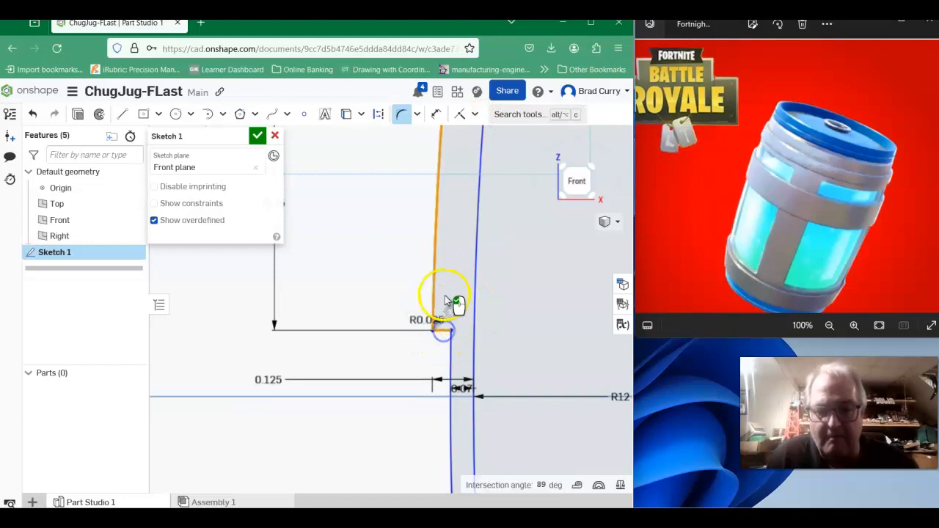
click(445, 294)
scroll(426, 373, up, 1)
scroll(459, 376, down, 2)
scroll(547, 417, down, 1)
mouse_move(548, 410)
middle_down()
mouse_move(537, 234)
mouse_move(460, 86)
middle_up()
middle_drag(463, 440, 452, 272)
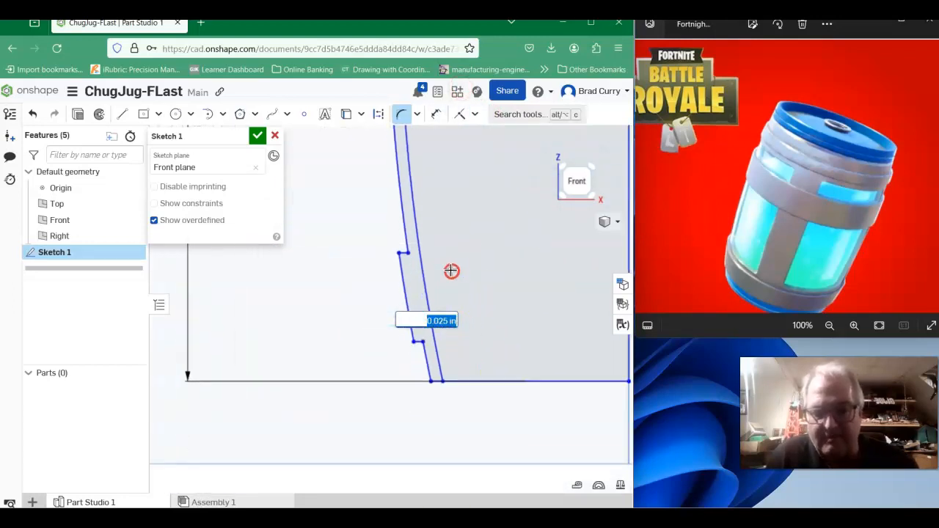
scroll(297, 291, up, 1)
scroll(299, 289, up, 2)
scroll(422, 314, up, 1)
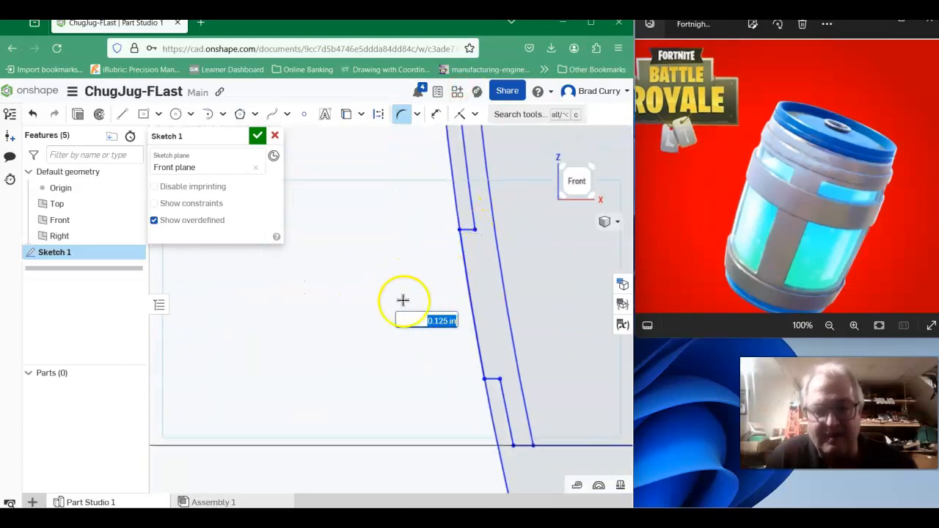
scroll(389, 345, down, 2)
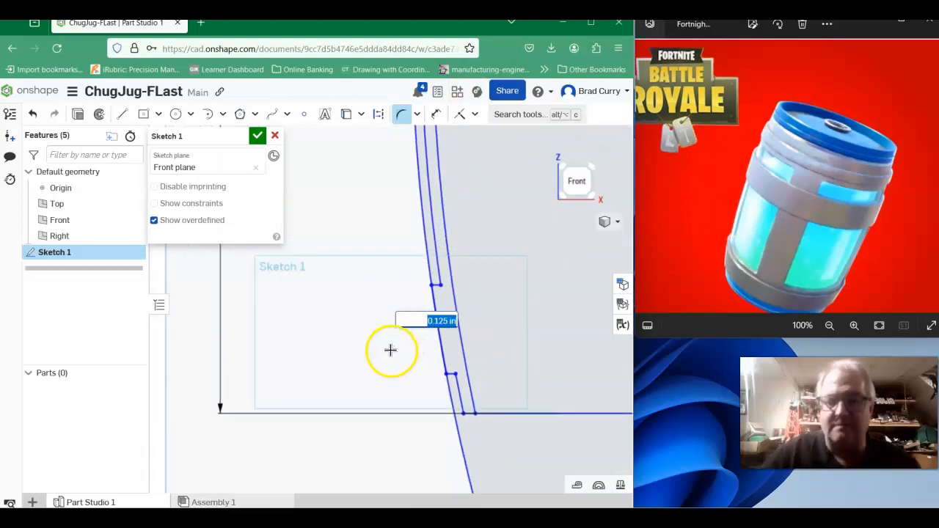
scroll(375, 345, down, 4)
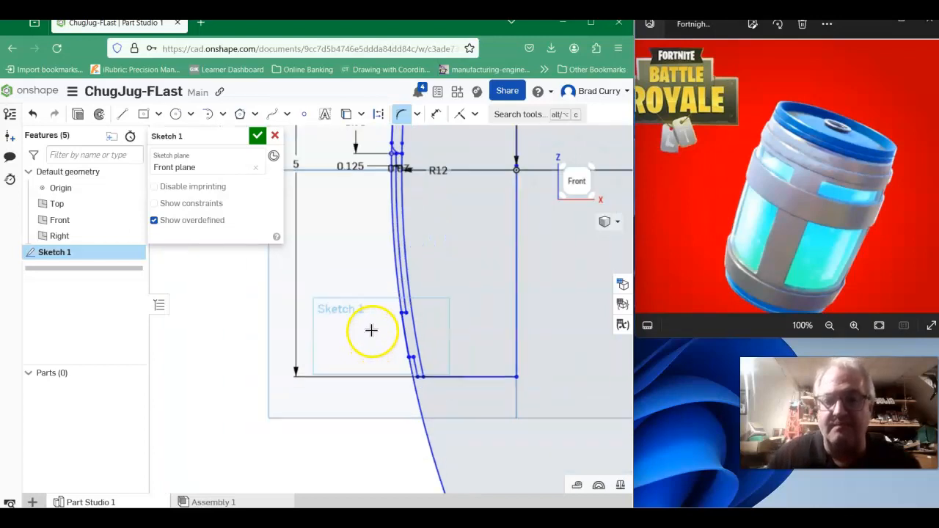
scroll(370, 213, up, 2)
scroll(370, 213, down, 1)
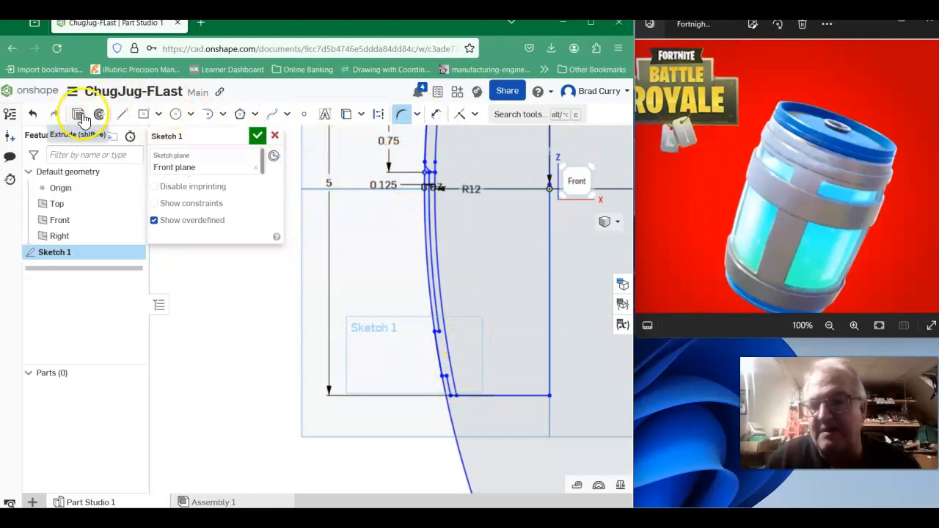
- Undo the last sketch change that stretched the outer wall arc below the bottom edge
click(34, 115)
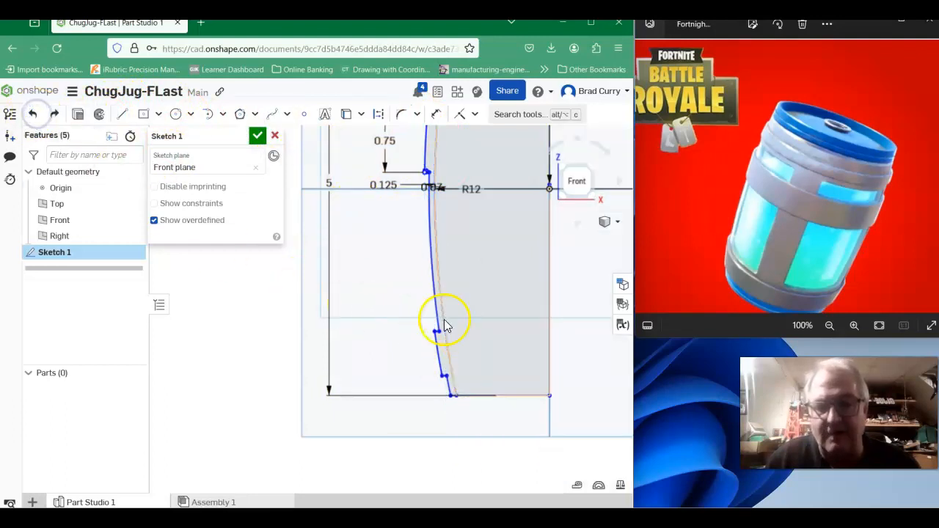
middle_drag(408, 284, 371, 387)
scroll(371, 370, down, 5)
scroll(367, 360, up, 8)
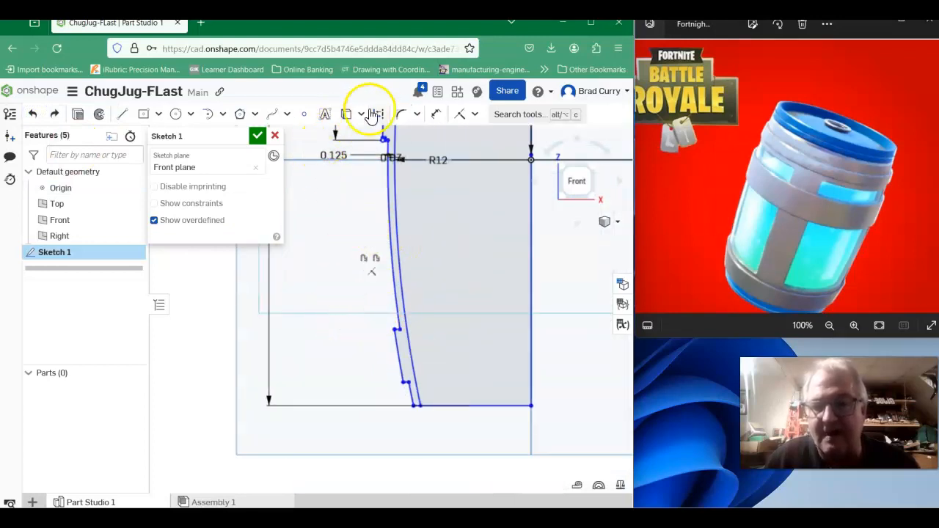
- Fillet both outer corners of the raised band near the bottom of the wall with a 0.025 in radius
click(402, 114)
scroll(370, 350, up, 5)
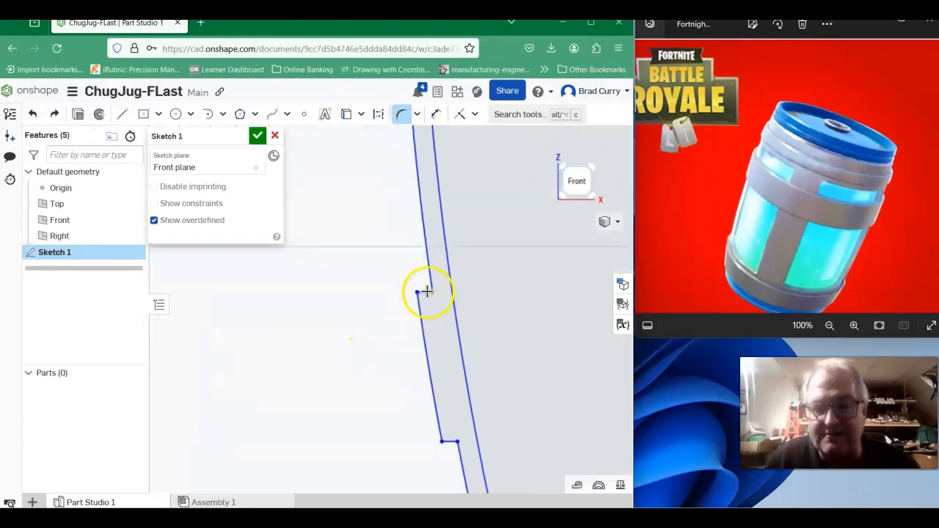
click(424, 292)
drag(420, 306, 449, 365)
double_click(481, 265)
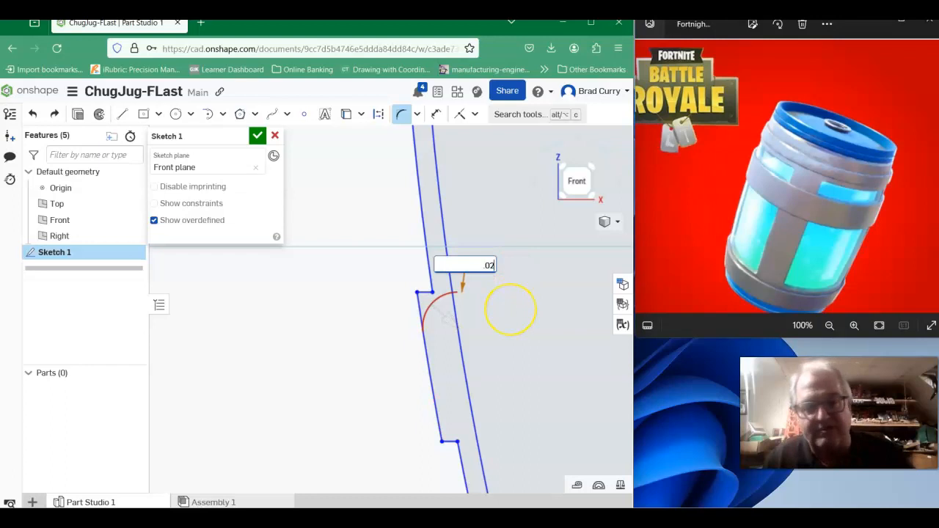
key(Return)
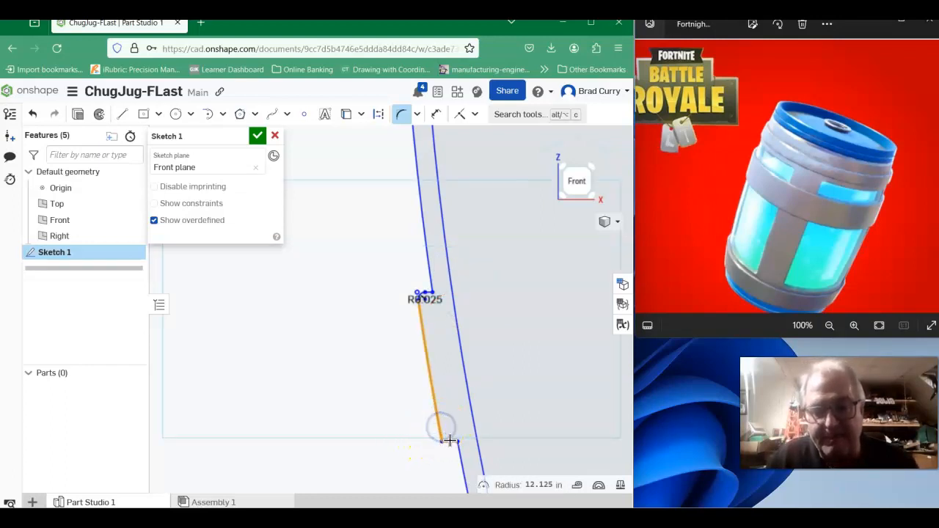
click(450, 437)
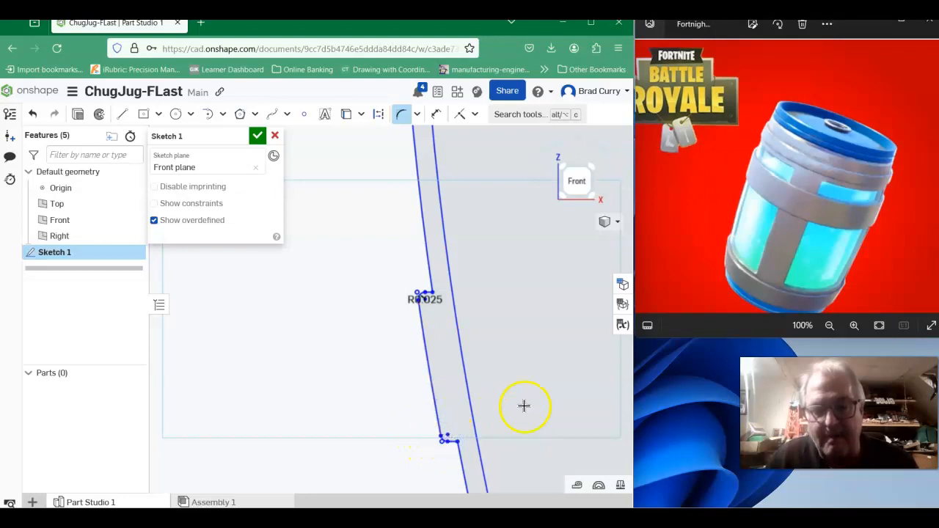
- Check the filleted band corners along the whole wall profile and finish the sketch
scroll(528, 404, down, 2)
mouse_move(564, 357)
middle_down()
mouse_move(446, 491)
mouse_move(448, 520)
middle_up()
scroll(332, 229, up, 2)
scroll(331, 188, down, 3)
scroll(317, 149, up, 3)
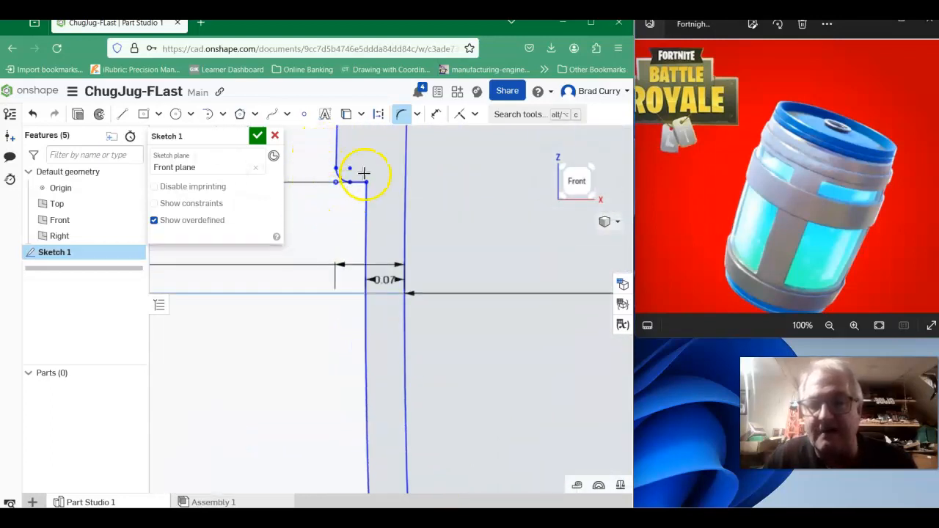
scroll(423, 199, down, 5)
middle_drag(430, 346, 443, 294)
scroll(439, 292, down, 2)
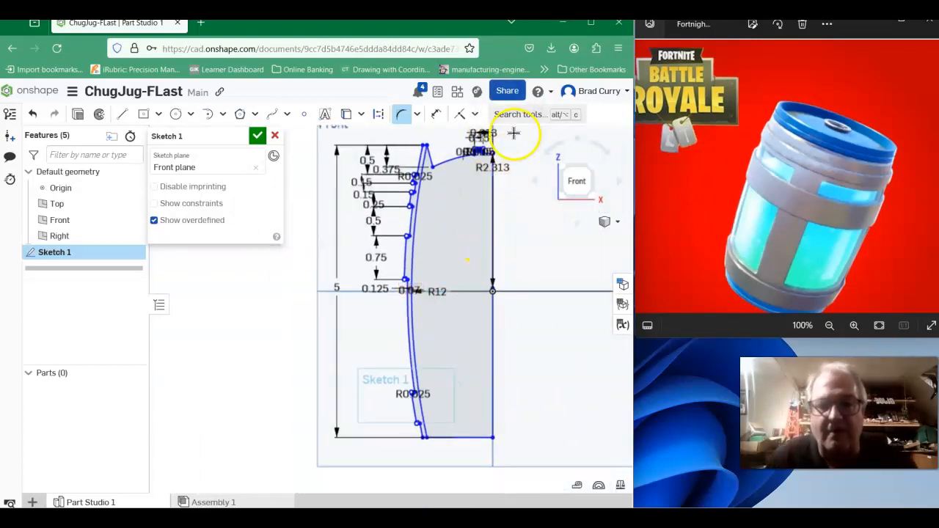
click(258, 136)
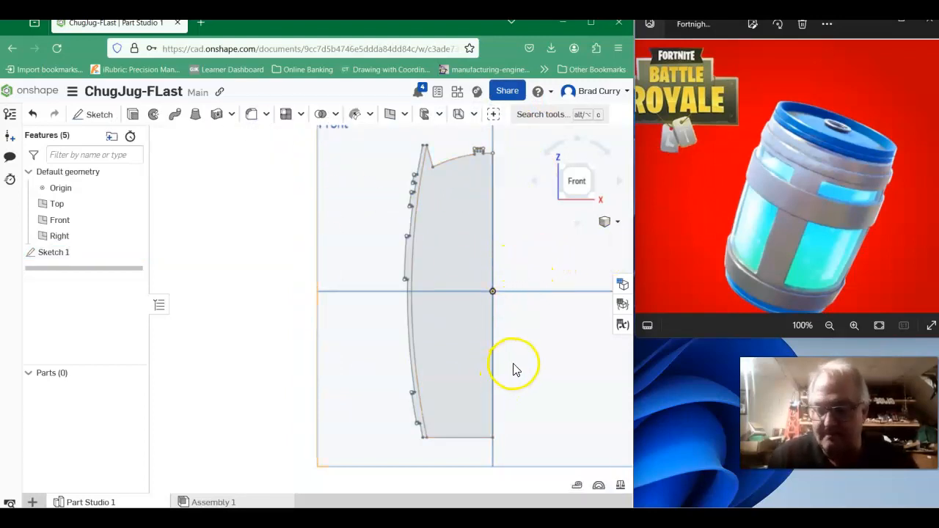
- Revolve both profile regions of Sketch 1 a full turn about the straight vertical centre edge as a new solid
mouse_move(556, 350)
right_down()
mouse_move(531, 369)
mouse_move(551, 385)
mouse_move(545, 364)
mouse_move(556, 372)
mouse_move(562, 344)
mouse_move(539, 342)
mouse_move(530, 350)
mouse_move(568, 373)
mouse_move(589, 365)
mouse_move(557, 362)
mouse_move(547, 335)
mouse_move(548, 374)
mouse_move(608, 381)
mouse_move(555, 391)
mouse_move(558, 377)
mouse_move(534, 374)
right_up()
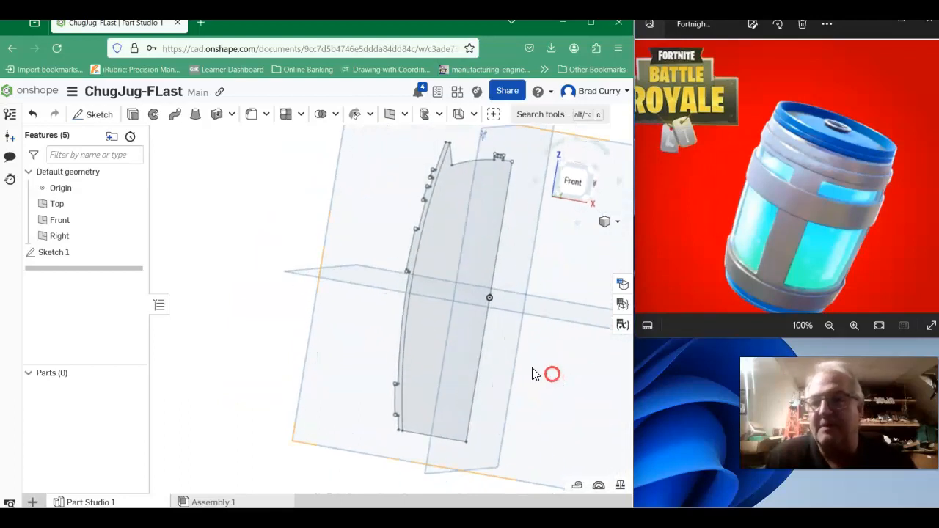
click(155, 116)
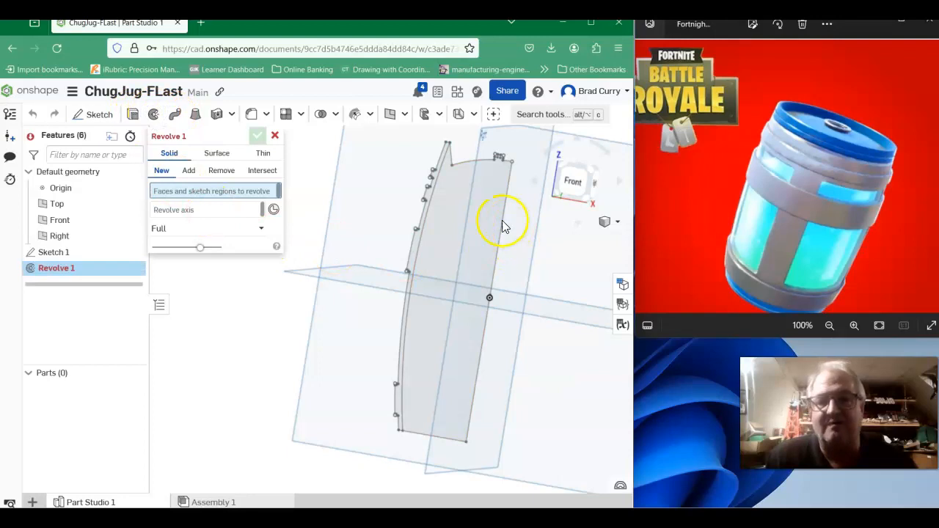
click(415, 246)
click(438, 245)
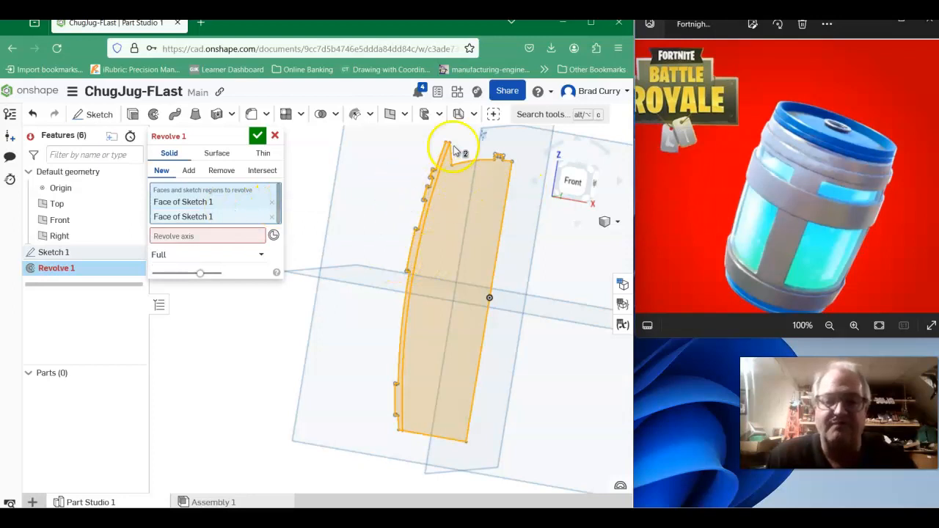
click(184, 239)
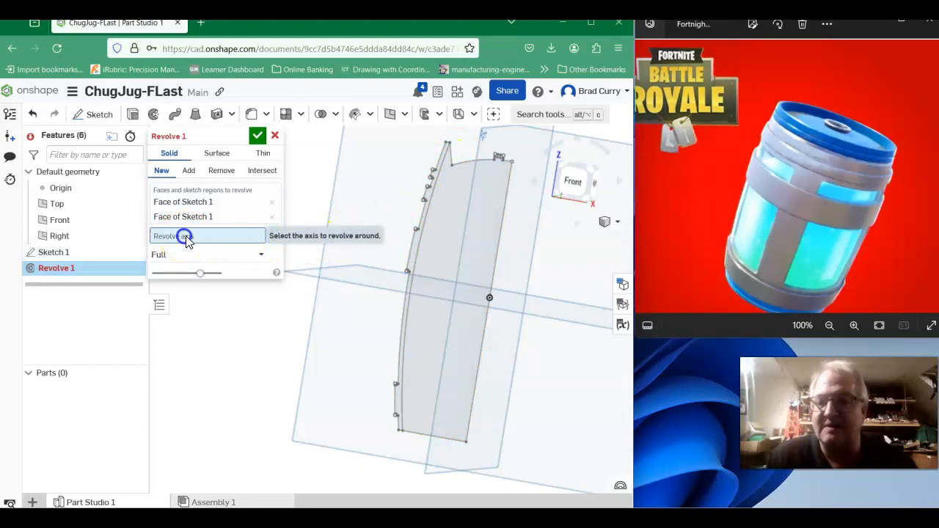
click(502, 234)
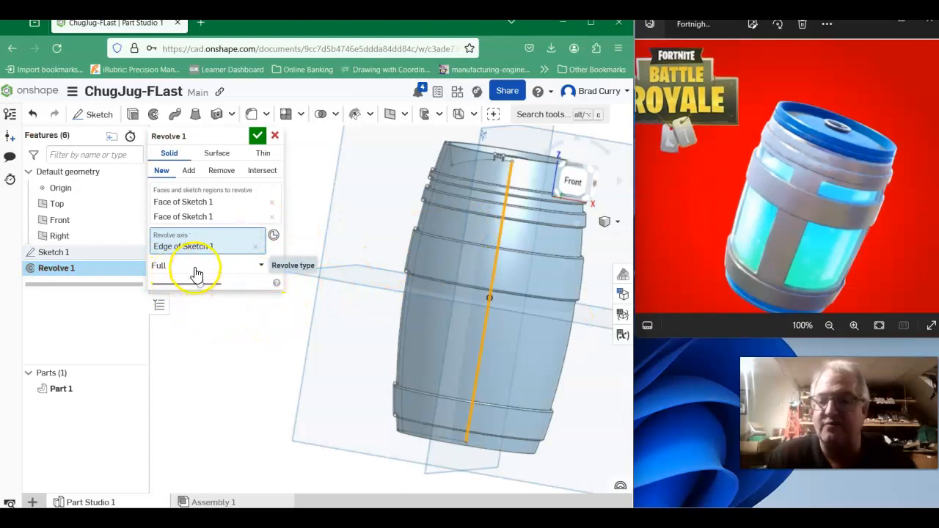
click(262, 269)
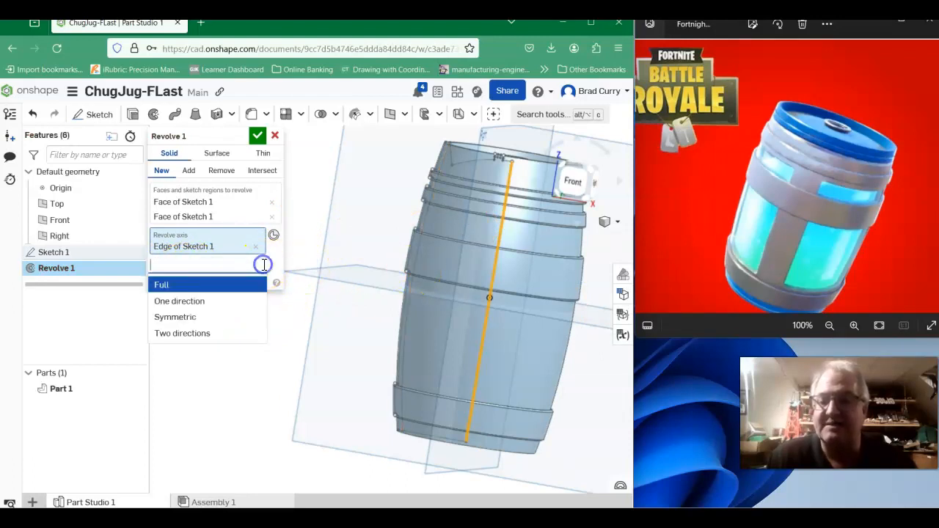
click(226, 293)
mouse_move(292, 336)
right_down()
mouse_move(264, 371)
mouse_move(260, 357)
mouse_move(298, 342)
mouse_move(258, 331)
right_up()
click(258, 135)
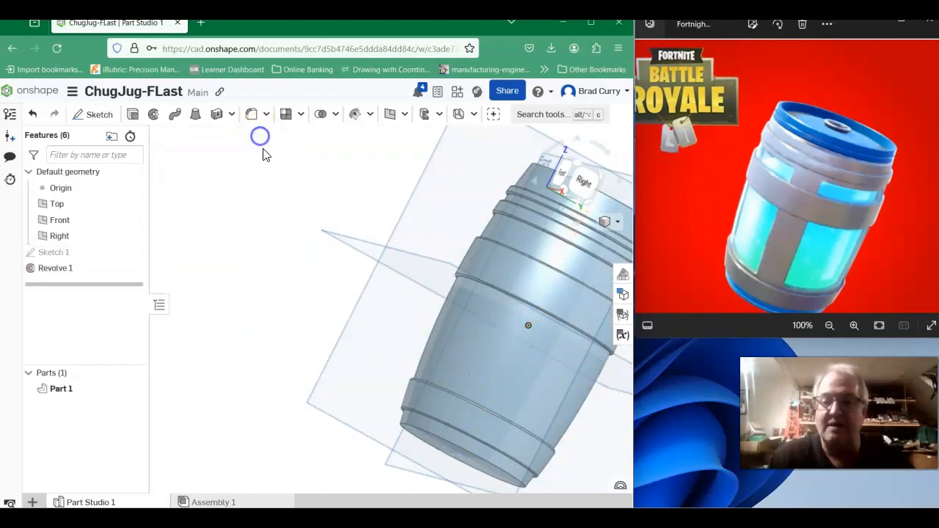
- Edit Sketch 1 to set the depth from the rim's top down to the lid arc to 0.2 in, and finish the sketch
mouse_move(476, 264)
right_down()
mouse_move(293, 267)
mouse_move(281, 281)
mouse_move(325, 312)
mouse_move(320, 340)
mouse_move(267, 294)
mouse_move(330, 318)
mouse_move(318, 323)
mouse_move(340, 308)
mouse_move(311, 285)
mouse_move(268, 279)
mouse_move(270, 289)
mouse_move(283, 272)
mouse_move(549, 268)
mouse_move(541, 269)
right_up()
click(422, 197)
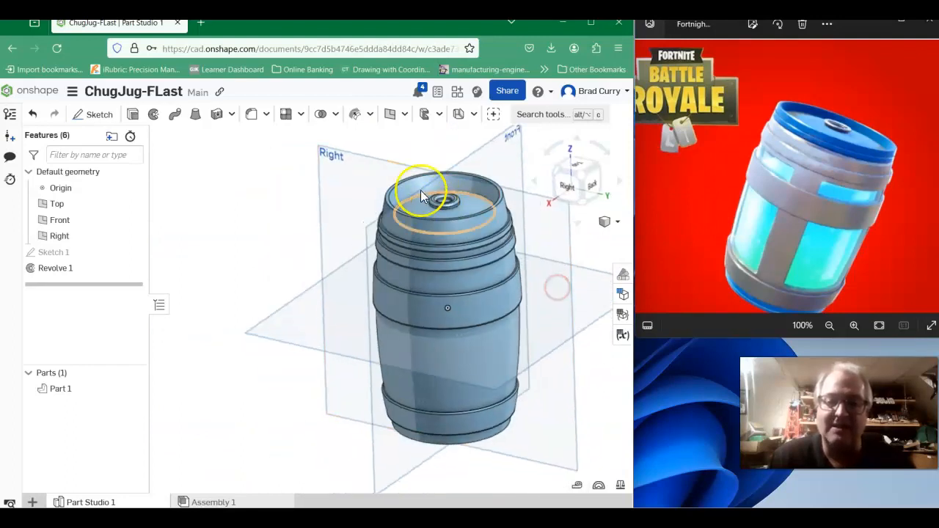
right_drag(282, 331, 226, 357)
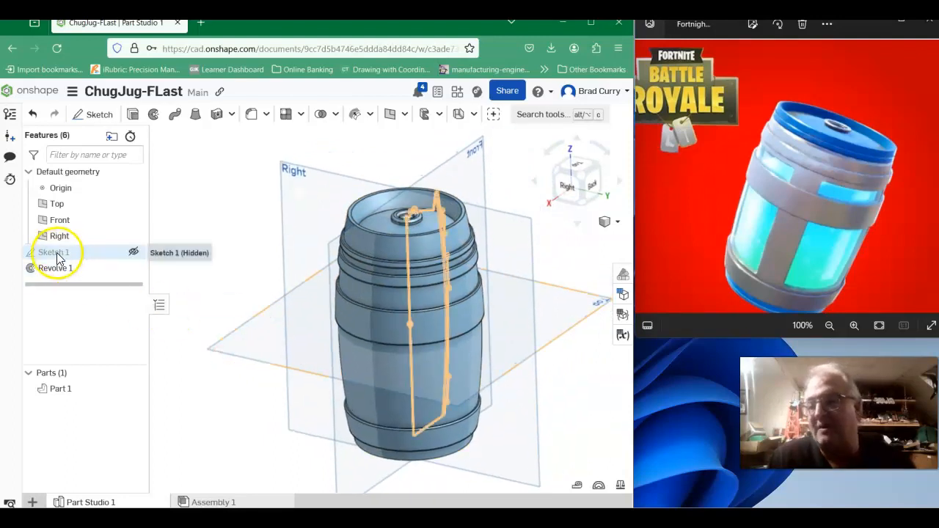
right_click(55, 257)
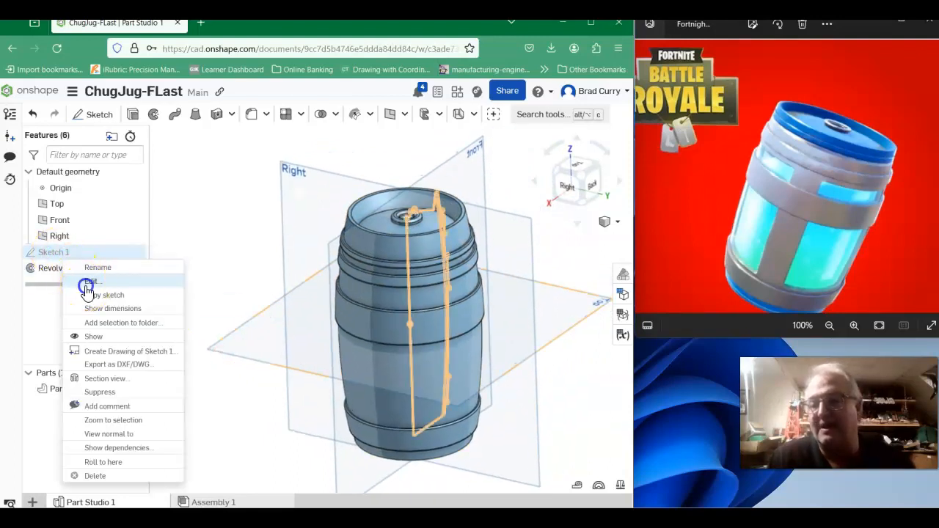
click(82, 282)
mouse_move(578, 282)
right_down()
mouse_move(639, 294)
mouse_move(624, 285)
right_up()
scroll(429, 218, up, 3)
scroll(432, 220, up, 5)
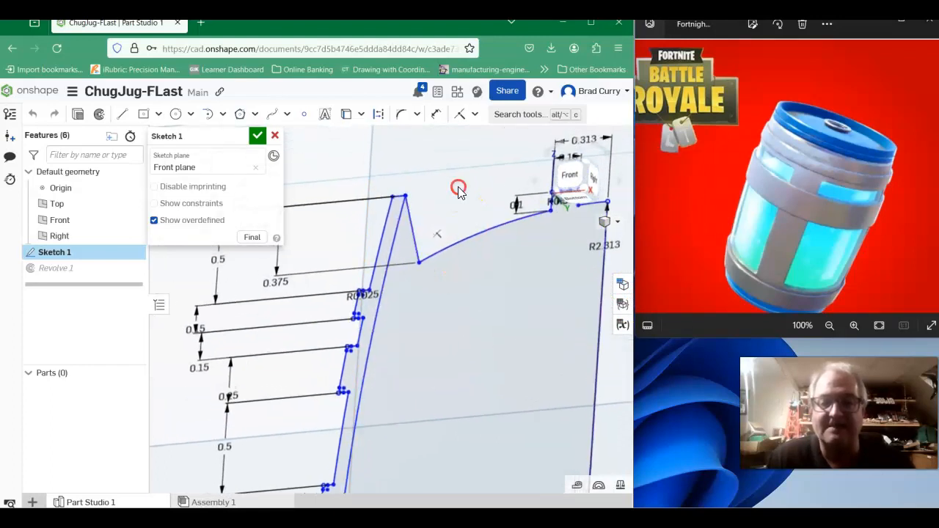
middle_drag(459, 189, 460, 227)
right_drag(293, 293, 308, 305)
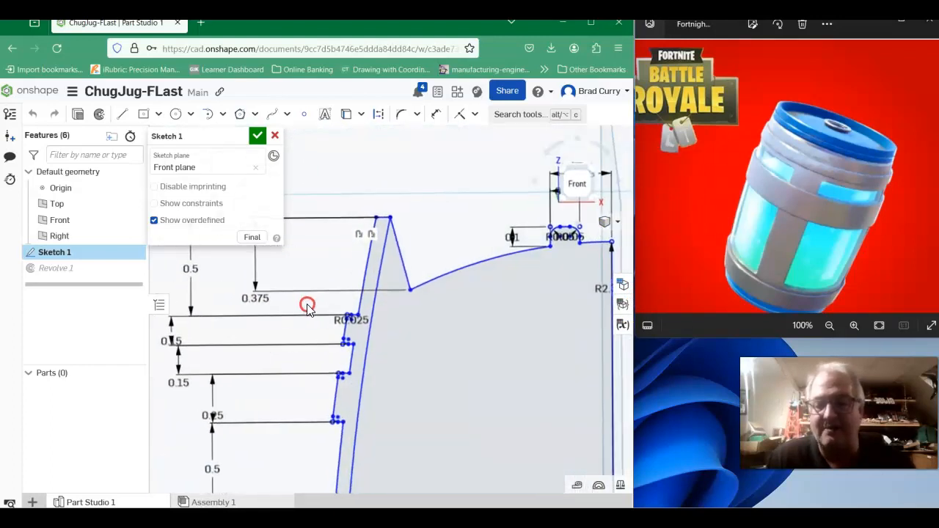
double_click(252, 298)
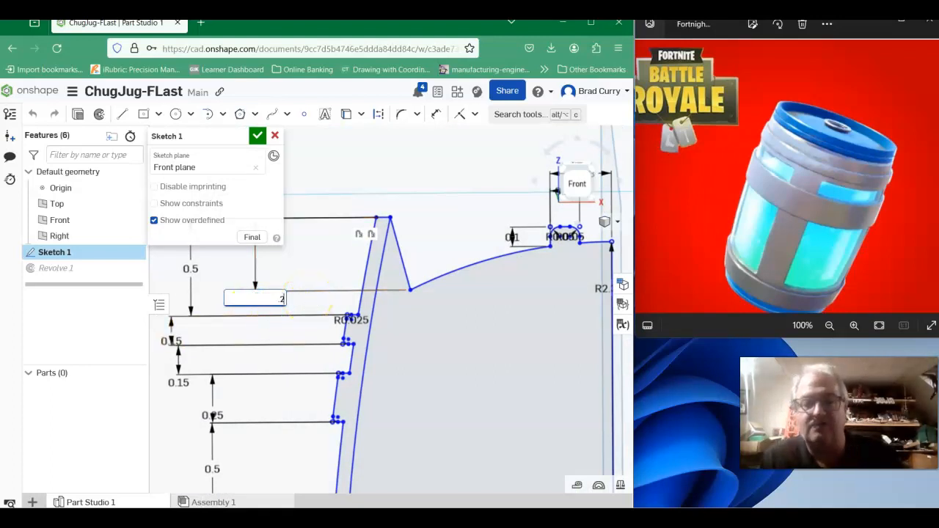
key(Return)
scroll(481, 307, down, 3)
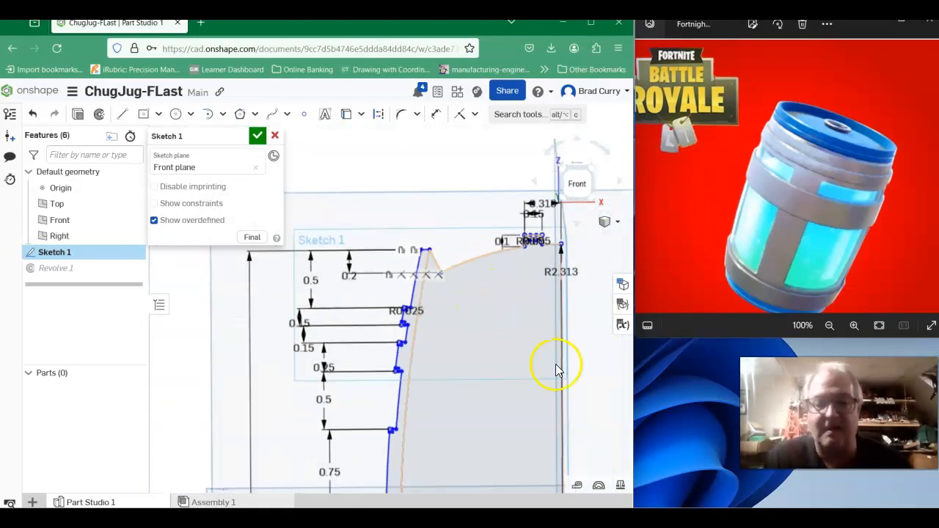
scroll(541, 232, up, 2)
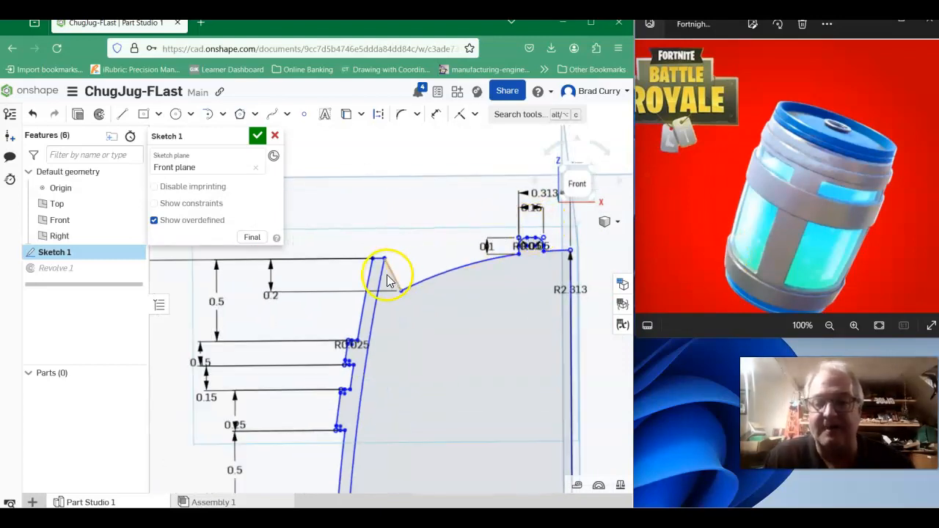
click(258, 136)
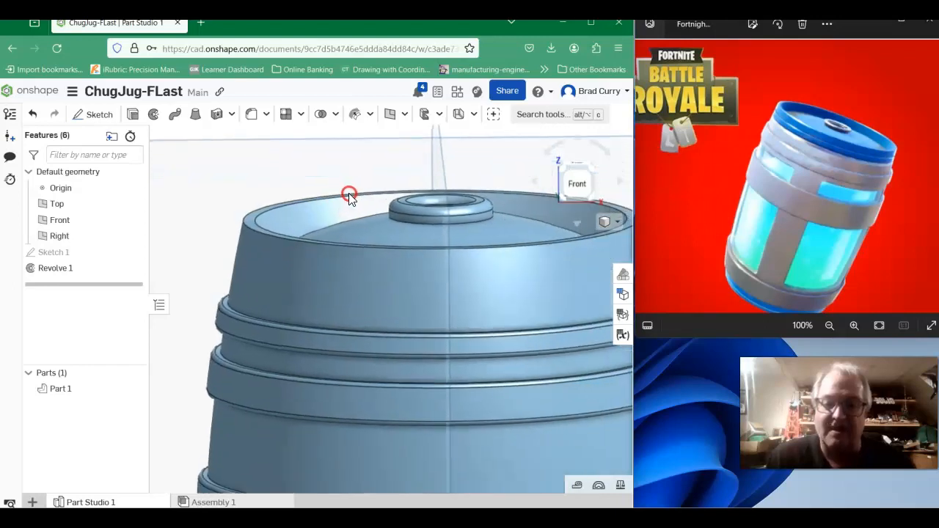
- Fillet the outer and inner edges of the barrel's top rim with a 0.03 in radius
mouse_move(492, 253)
middle_down()
mouse_move(433, 271)
mouse_move(487, 254)
middle_up()
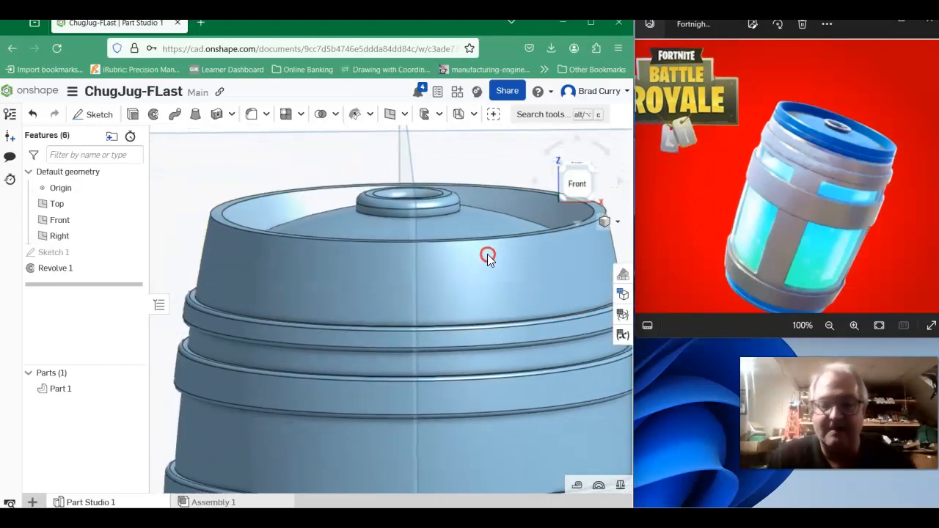
right_drag(465, 292, 432, 292)
scroll(374, 314, up, 4)
scroll(357, 235, down, 4)
middle_drag(356, 226, 263, 296)
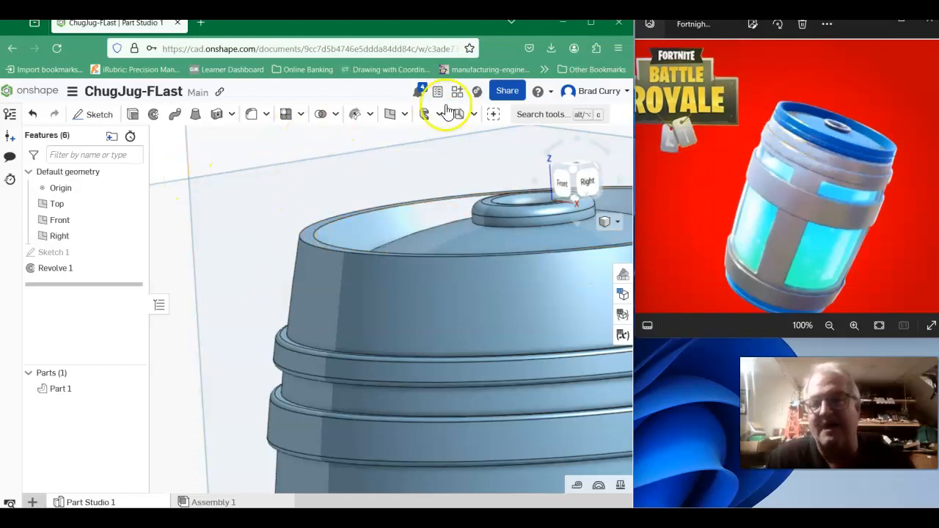
click(251, 116)
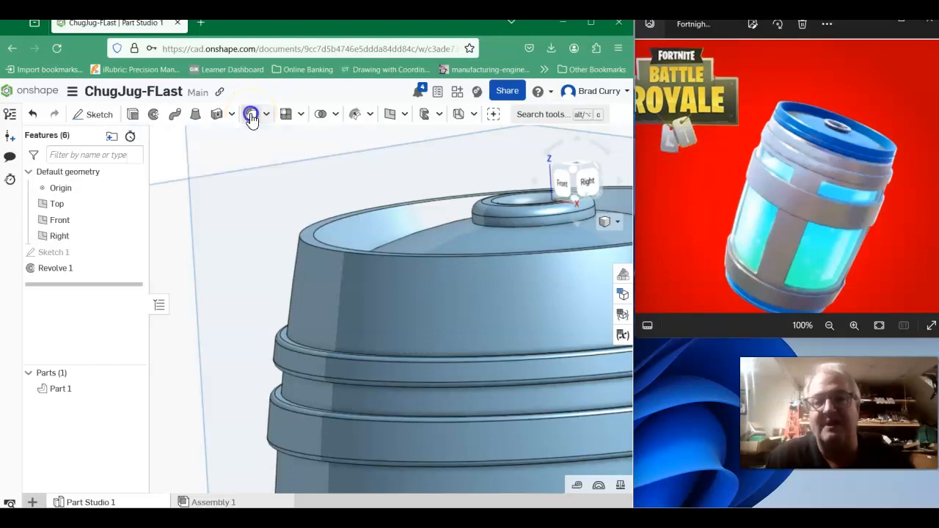
click(305, 244)
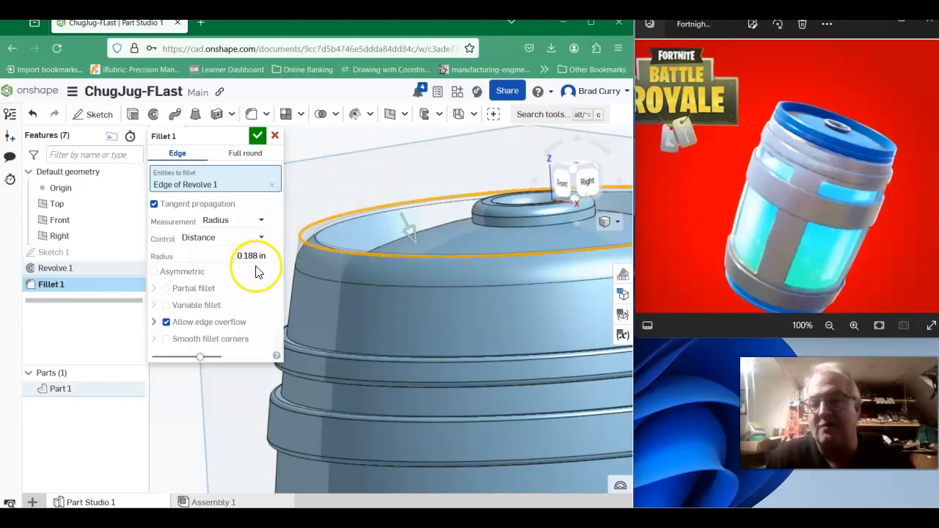
click(234, 256)
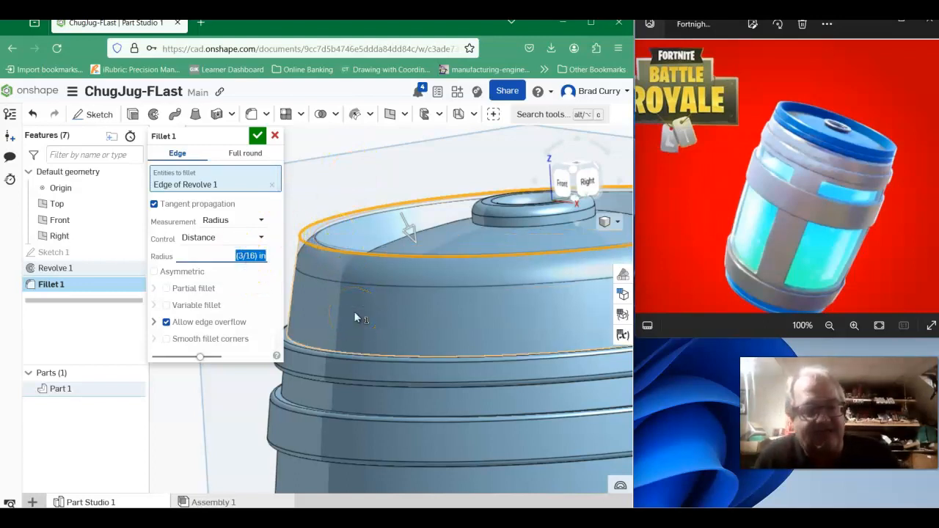
key(BackSpace)
text(0.)
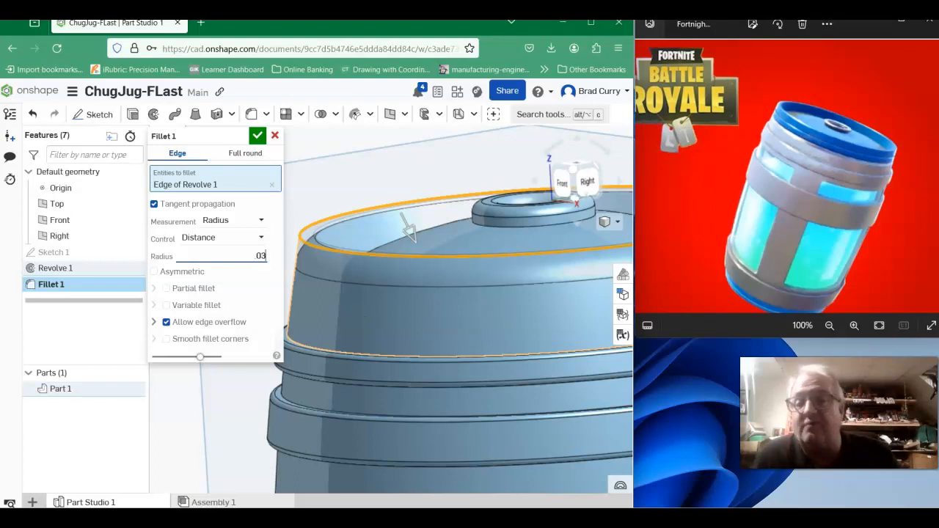
text(03)
key(Return)
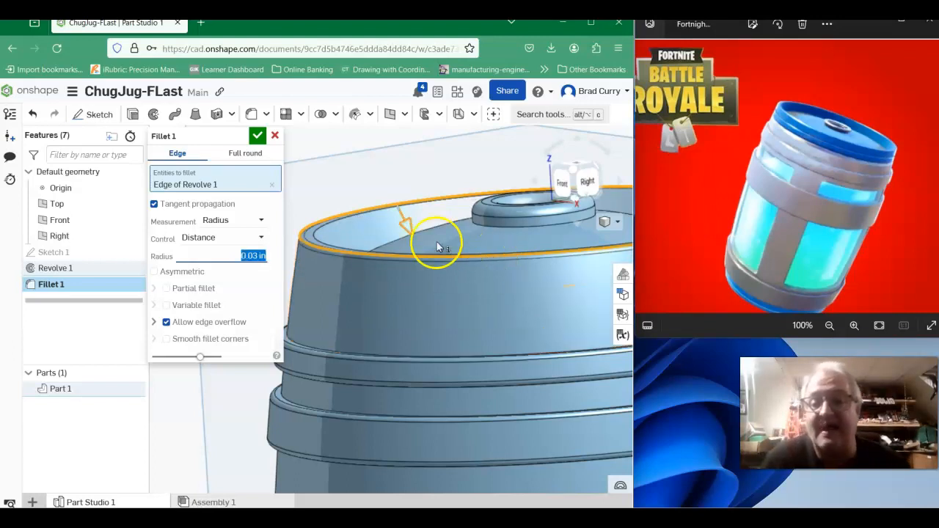
click(315, 238)
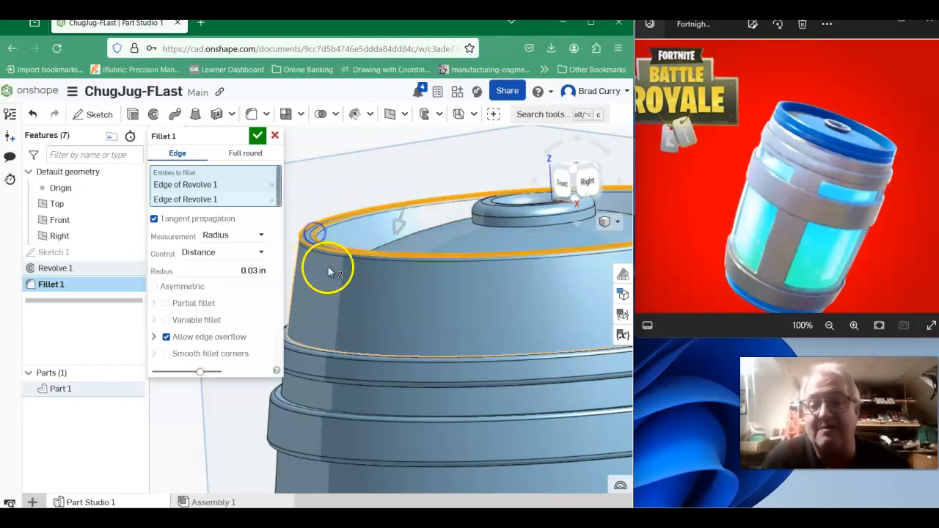
click(255, 138)
- Examine the filleted rim, lid boss and raised bands of the barrel from several sides, ending in an isometric view
middle_drag(460, 308, 411, 309)
right_drag(397, 316, 464, 283)
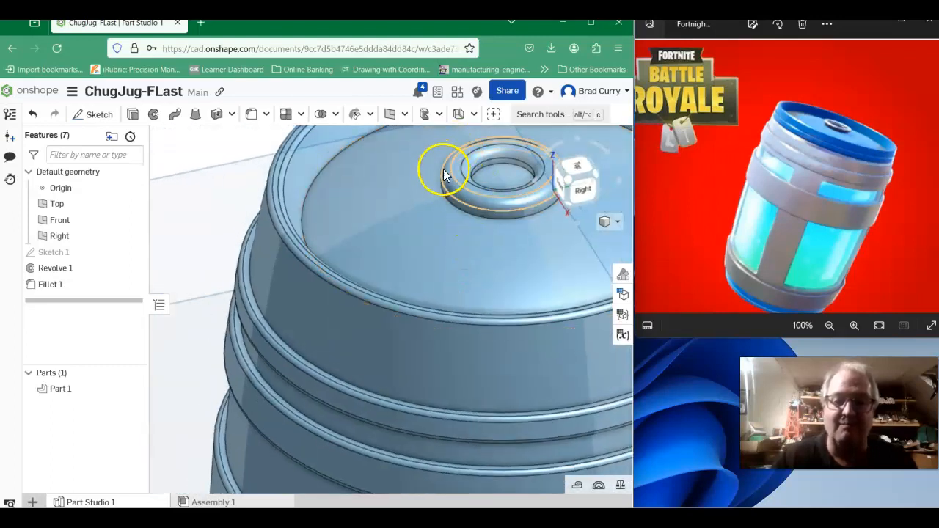
scroll(498, 189, down, 4)
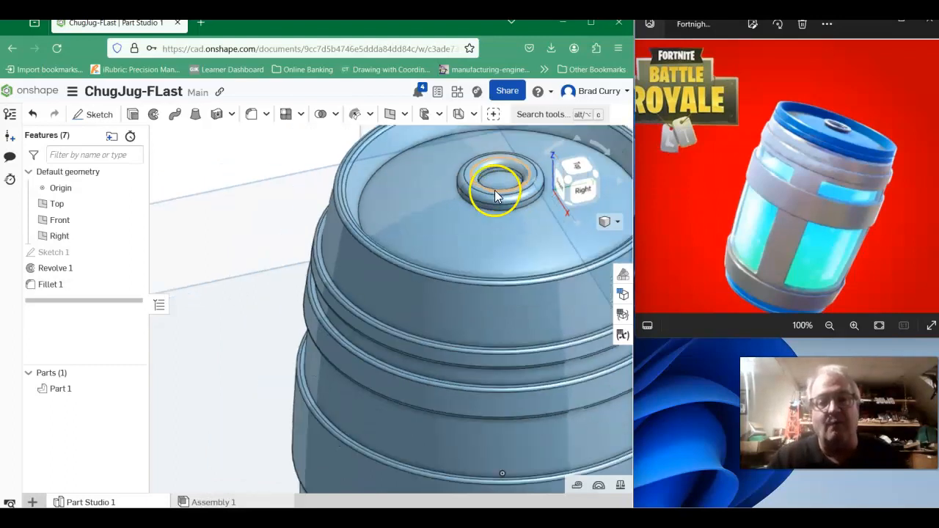
middle_drag(476, 245, 347, 182)
scroll(359, 186, down, 1)
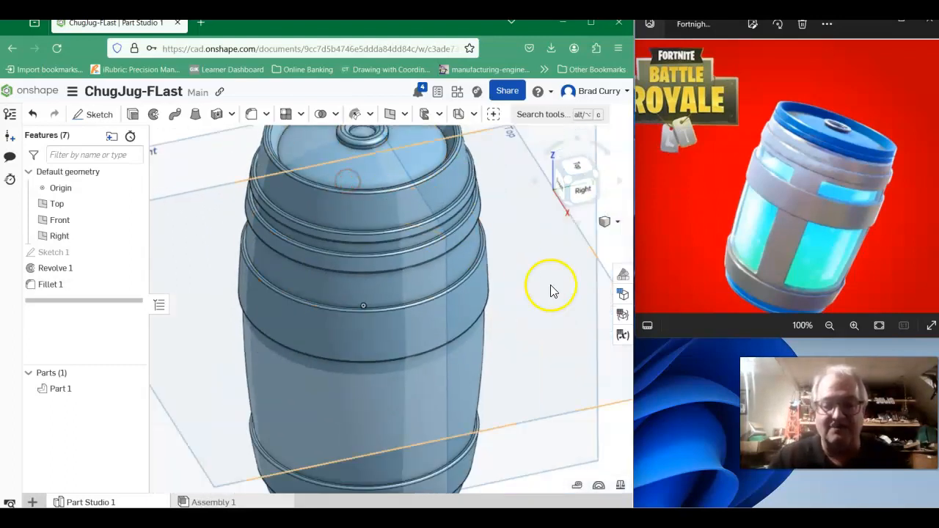
right_drag(535, 286, 518, 269)
click(734, 264)
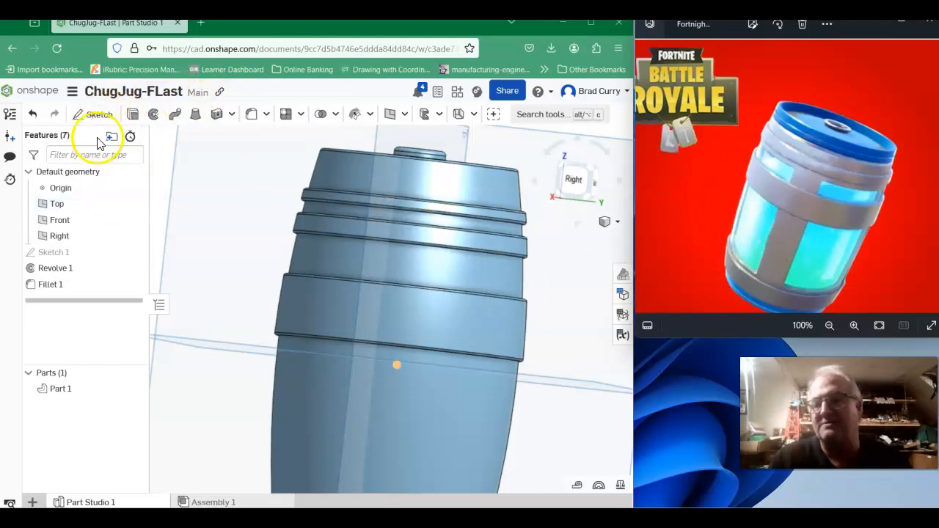
click(619, 223)
click(584, 244)
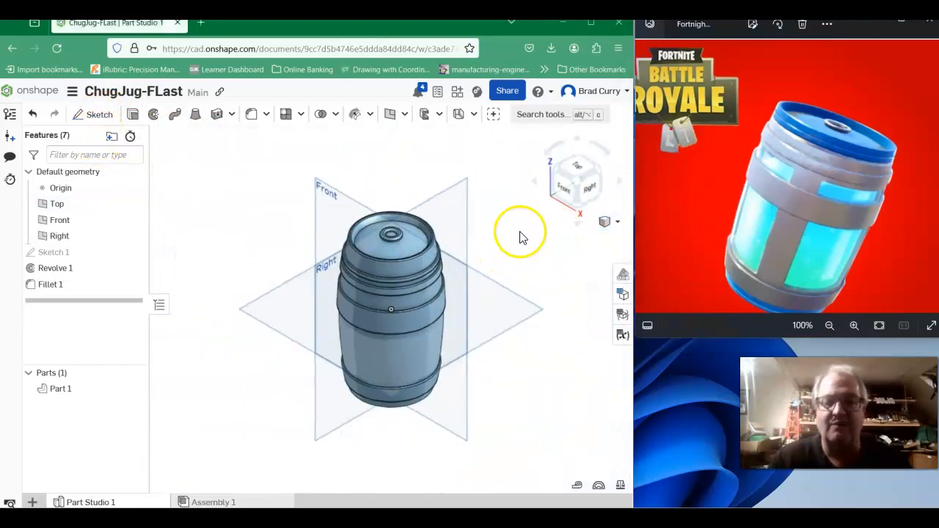
- Start a new sketch on the Front plane and face it straight on
click(101, 116)
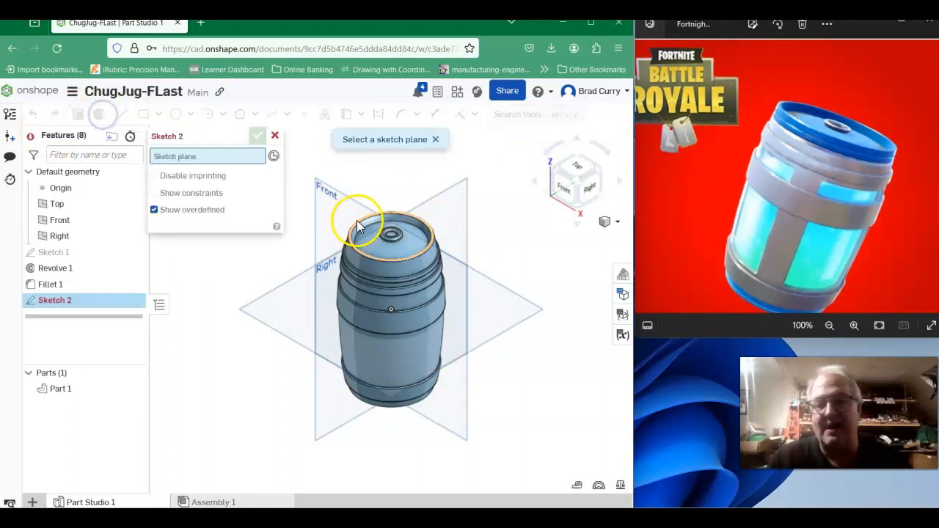
click(343, 205)
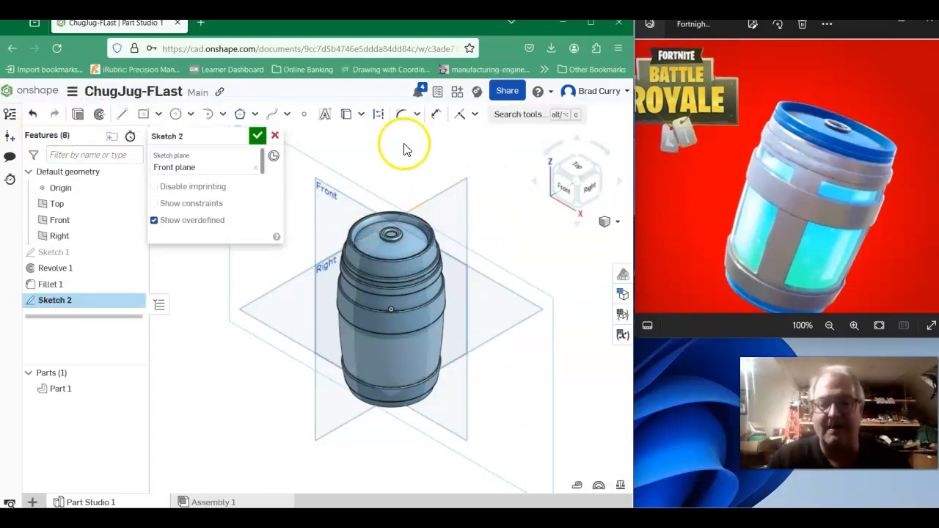
click(565, 188)
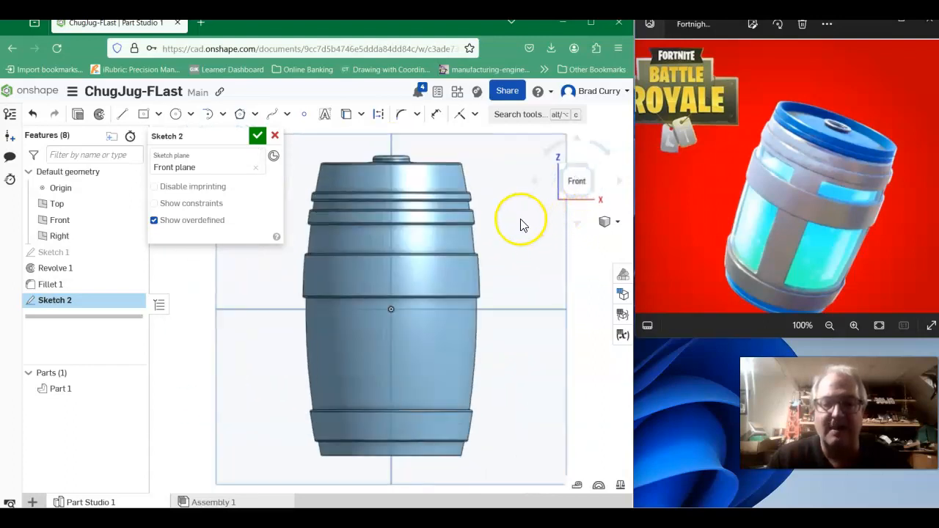
mouse_move(524, 270)
middle_down()
mouse_move(487, 252)
mouse_move(495, 253)
middle_up()
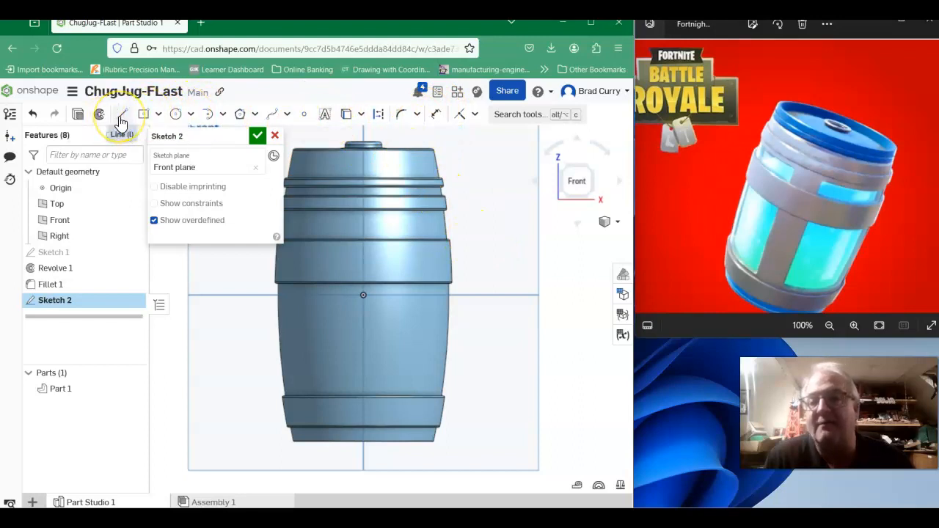
- Select the barrel's recessed wall faces between, above and below the raised bands
click(446, 225)
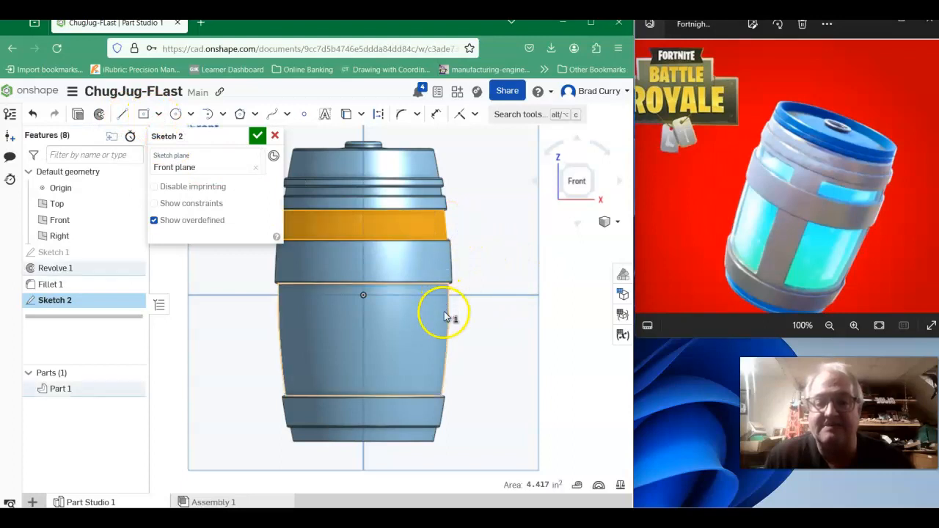
click(449, 314)
click(438, 438)
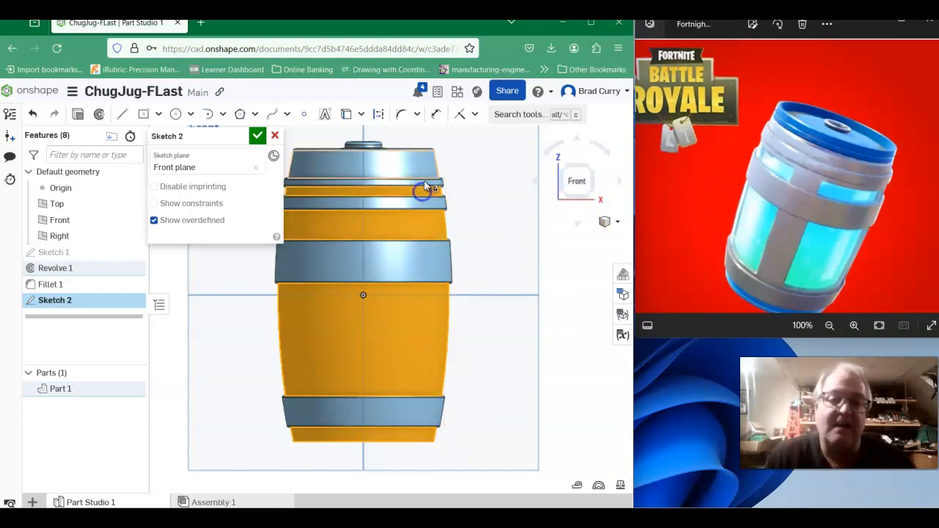
click(420, 160)
click(425, 238)
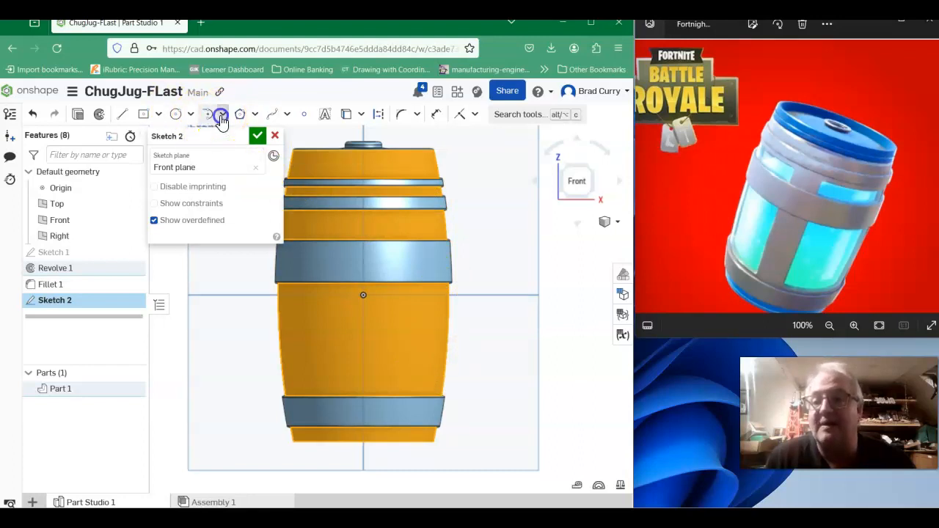
- Draw a three-point arc along the barrel's right wall from under the second band from the top to the bottom band, with a 12 in radius
click(221, 117)
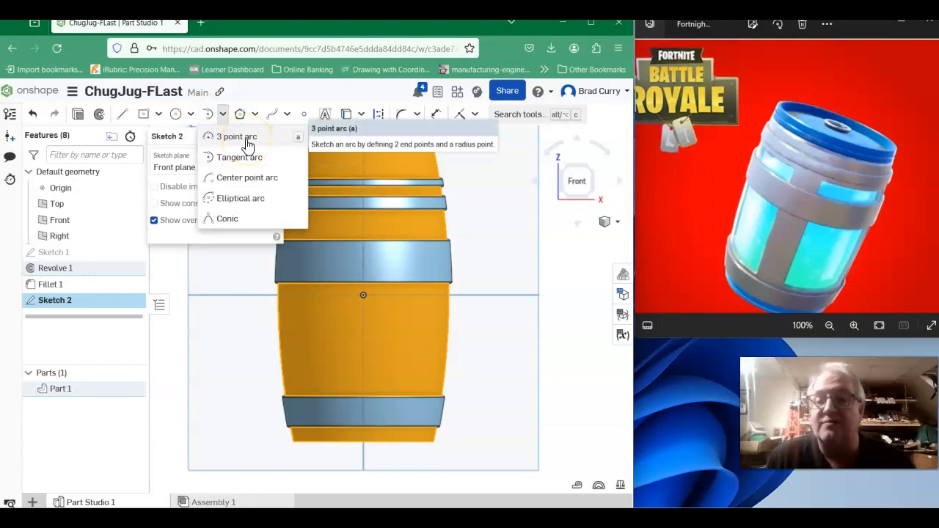
click(250, 139)
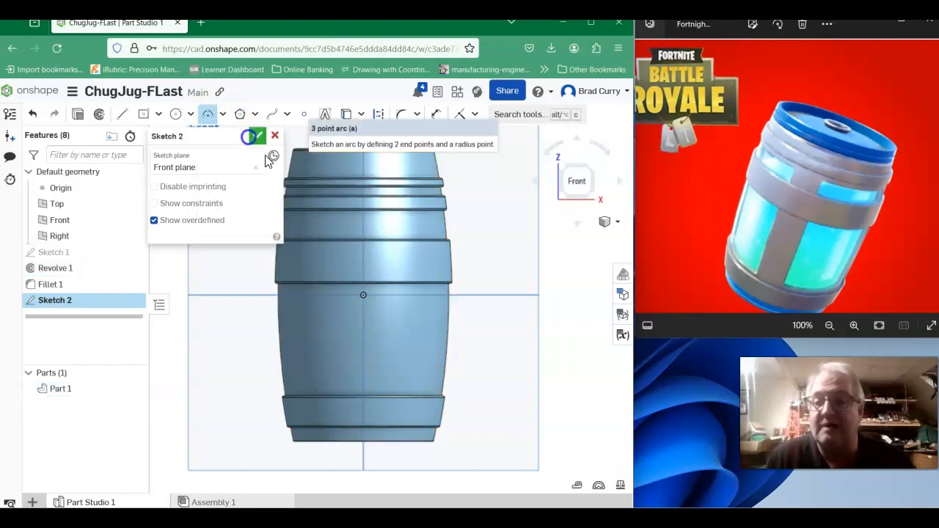
scroll(451, 222, up, 3)
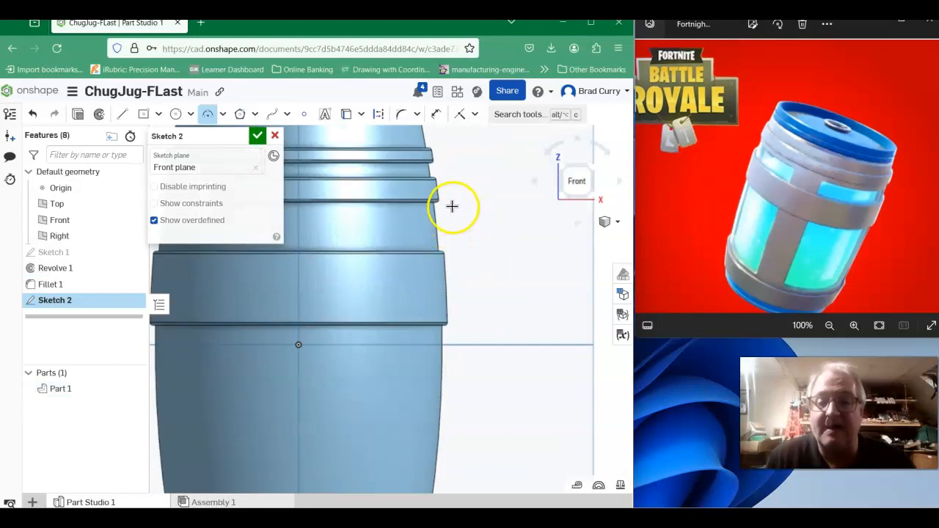
scroll(433, 205, up, 2)
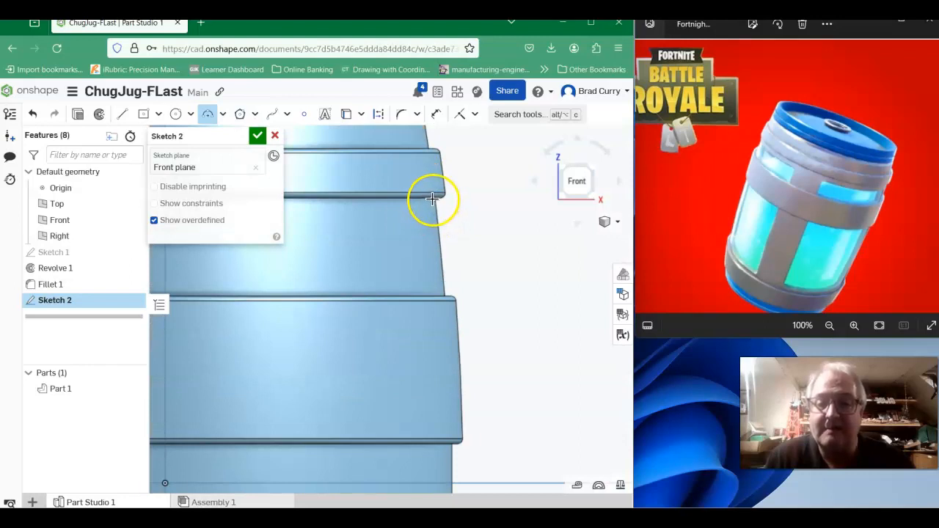
middle_drag(463, 301, 479, 121)
scroll(472, 226, down, 3)
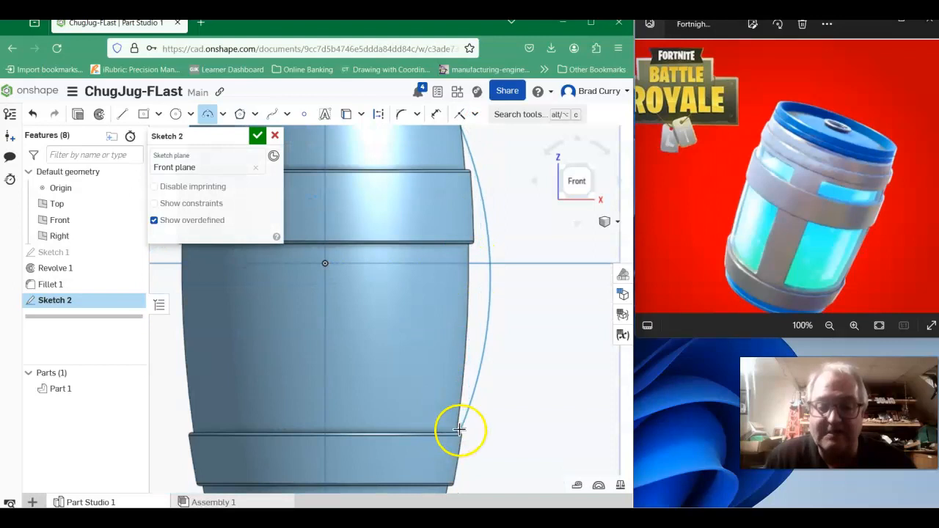
scroll(453, 435, up, 2)
scroll(453, 435, up, 2)
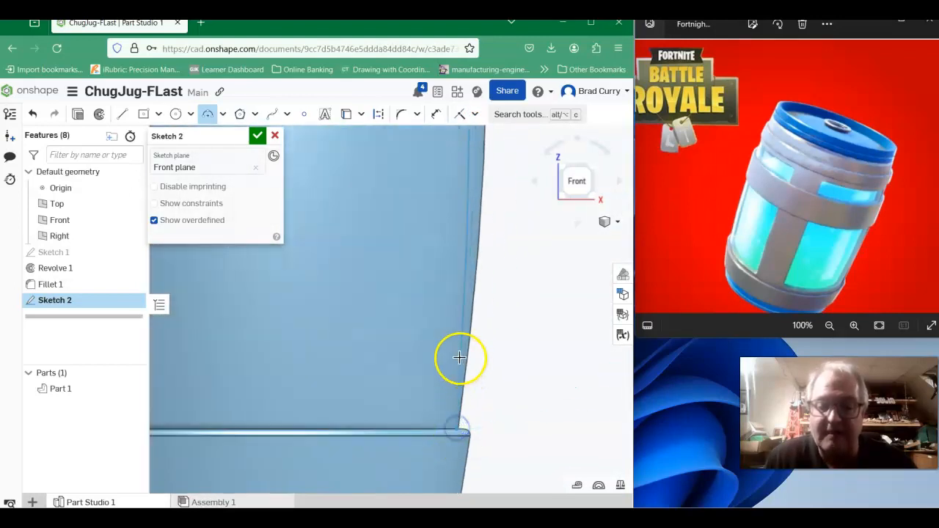
scroll(465, 279, down, 1)
middle_drag(470, 269, 482, 377)
middle_drag(494, 252, 477, 420)
click(477, 328)
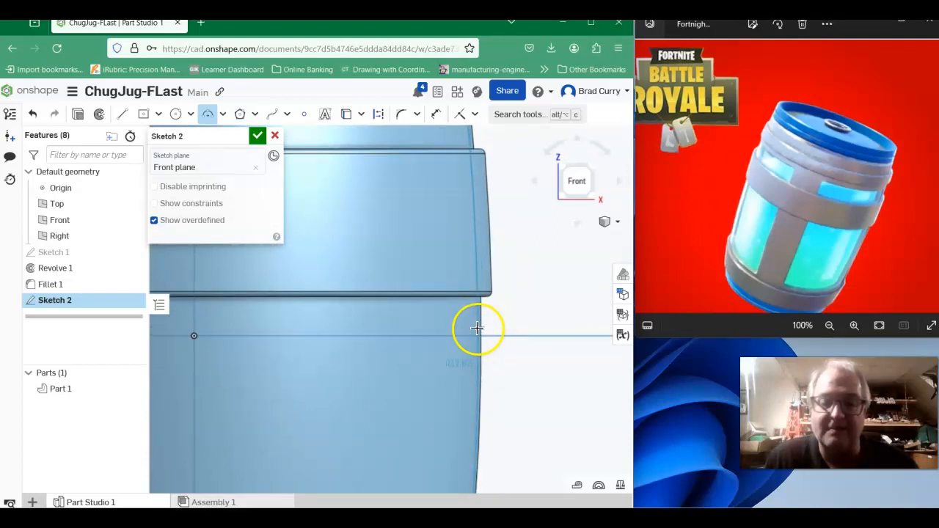
scroll(539, 297, down, 2)
scroll(552, 274, down, 2)
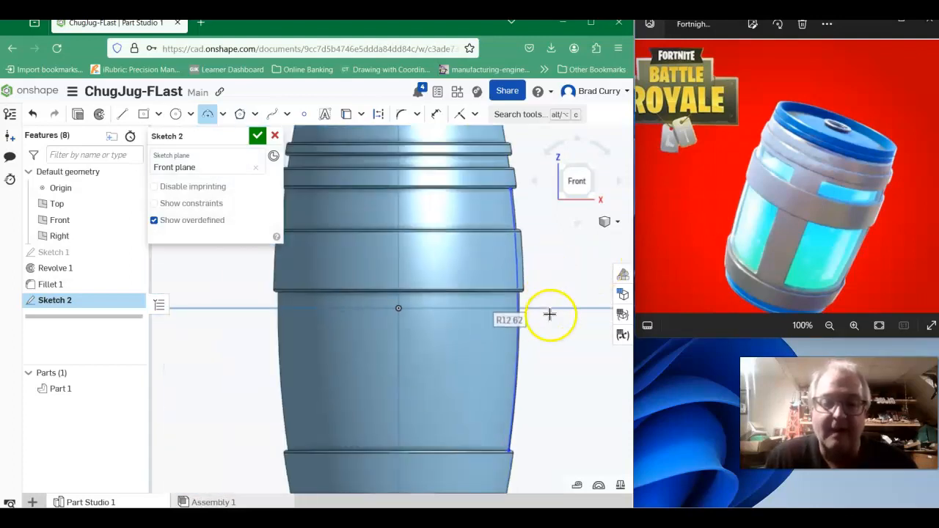
key(Return)
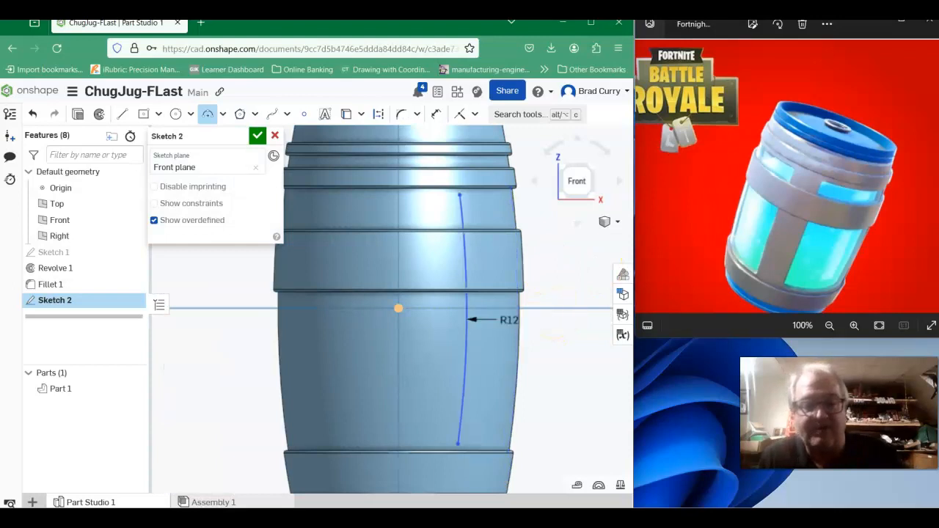
- Show Sketch 1 to compare the arc with it, check from behind the barrel, and discard the current sketch
click(509, 254)
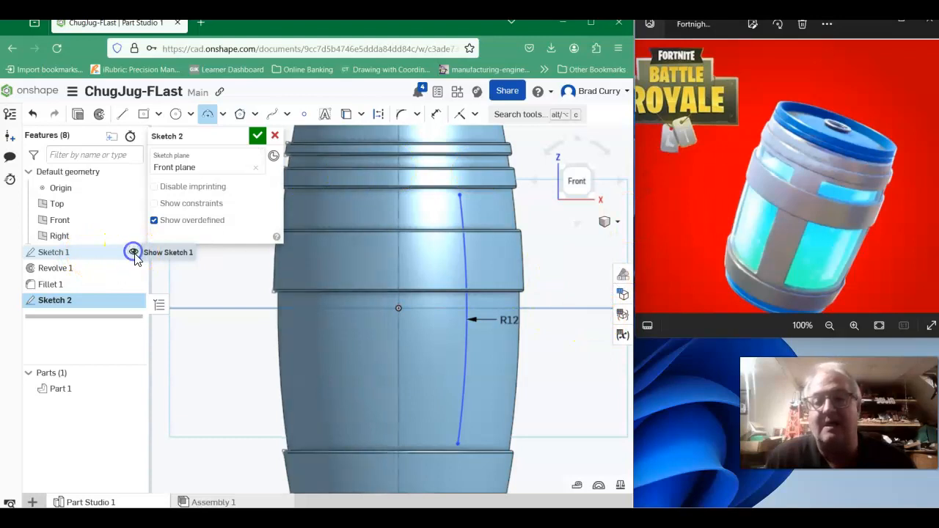
click(133, 253)
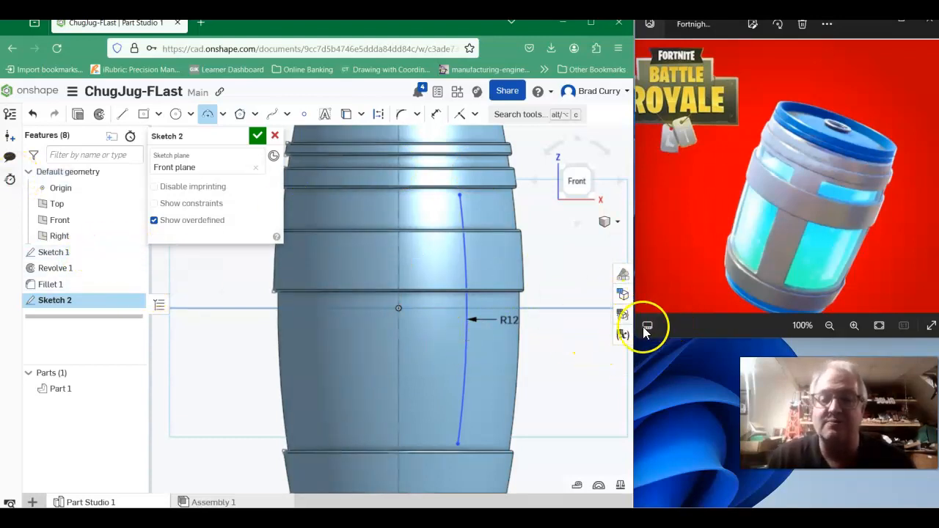
right_drag(597, 335, 513, 376)
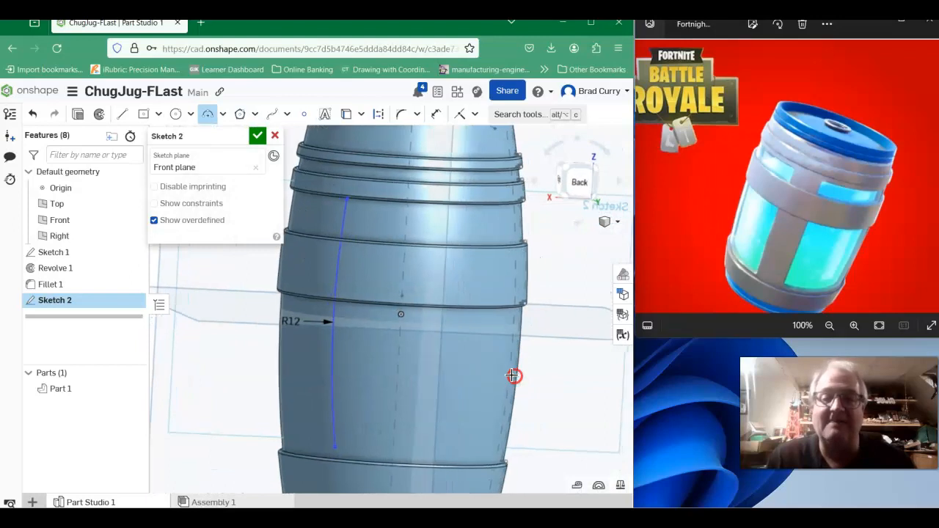
click(275, 137)
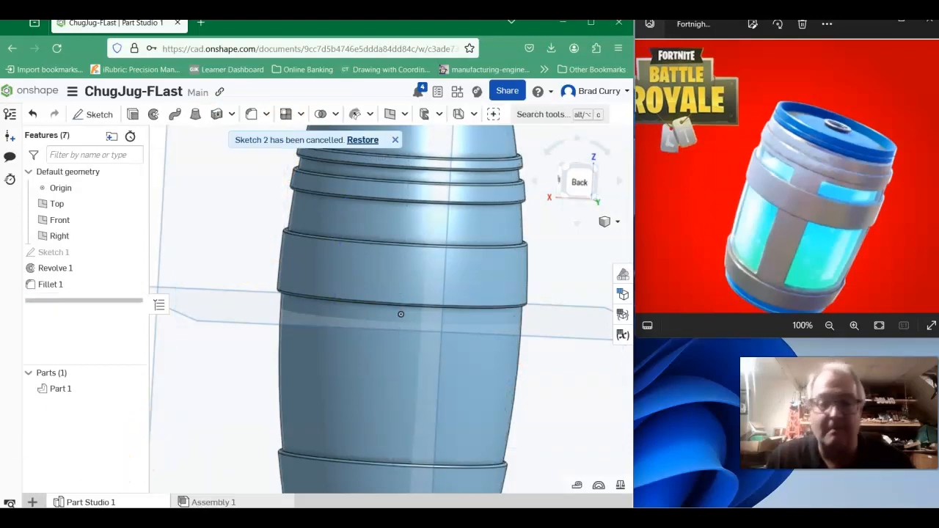
- Make Sketch 1 visible on the barrel and inspect its profile from an angled view above the lid
scroll(550, 299, down, 5)
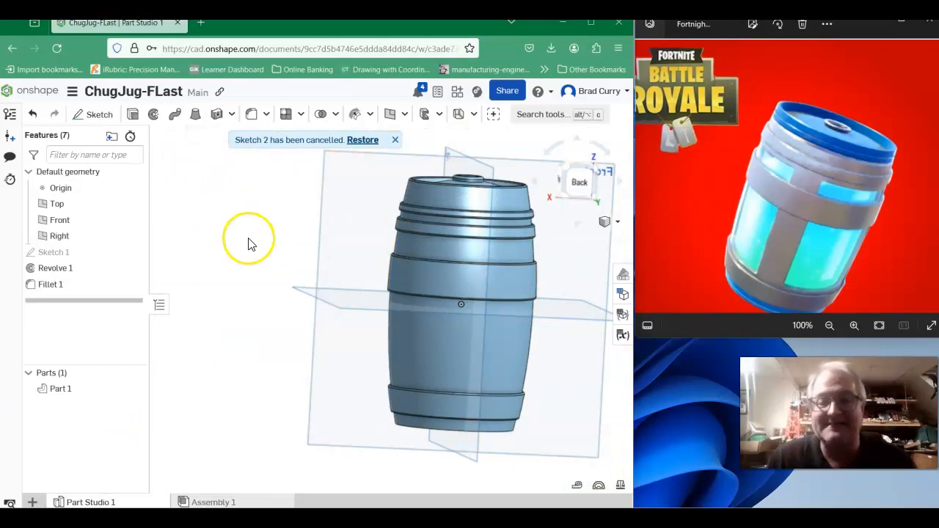
right_drag(247, 243, 202, 253)
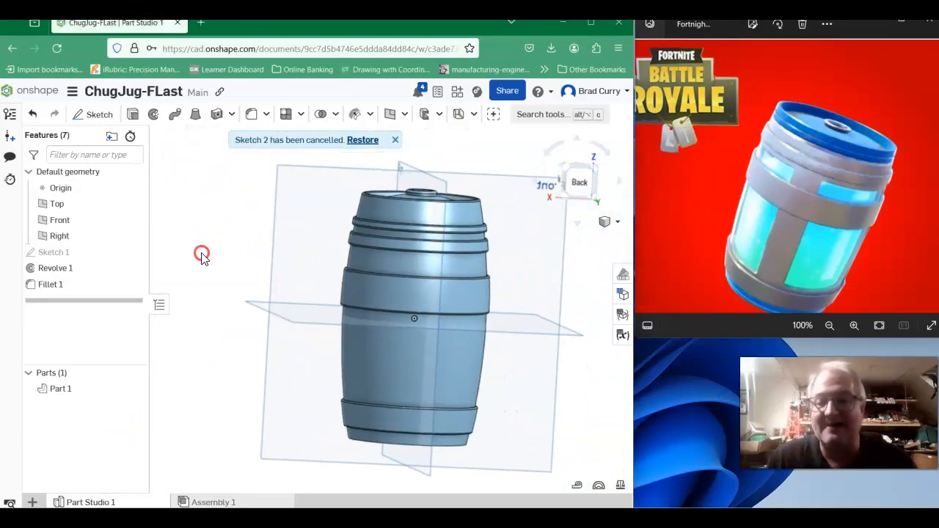
click(132, 253)
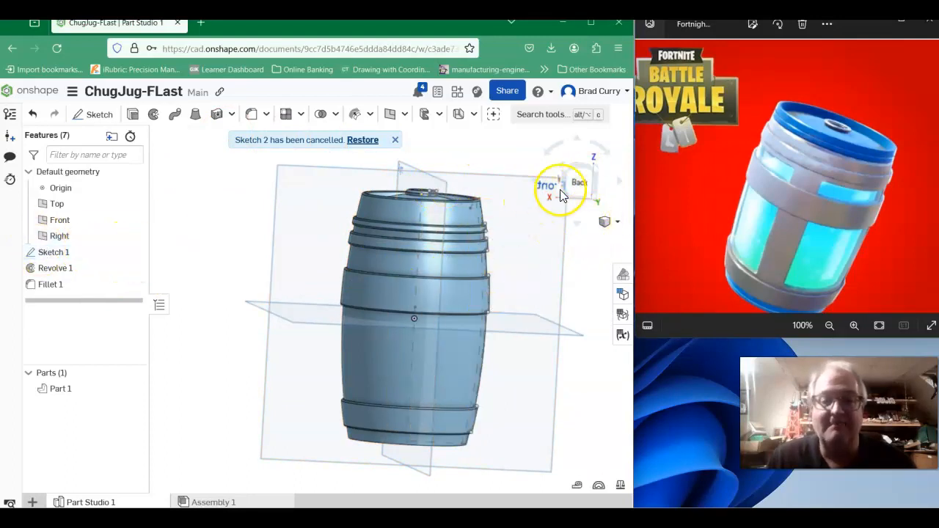
mouse_move(561, 287)
right_down()
mouse_move(612, 289)
mouse_move(612, 297)
mouse_move(648, 302)
mouse_move(653, 315)
mouse_move(681, 313)
mouse_move(300, 310)
right_up()
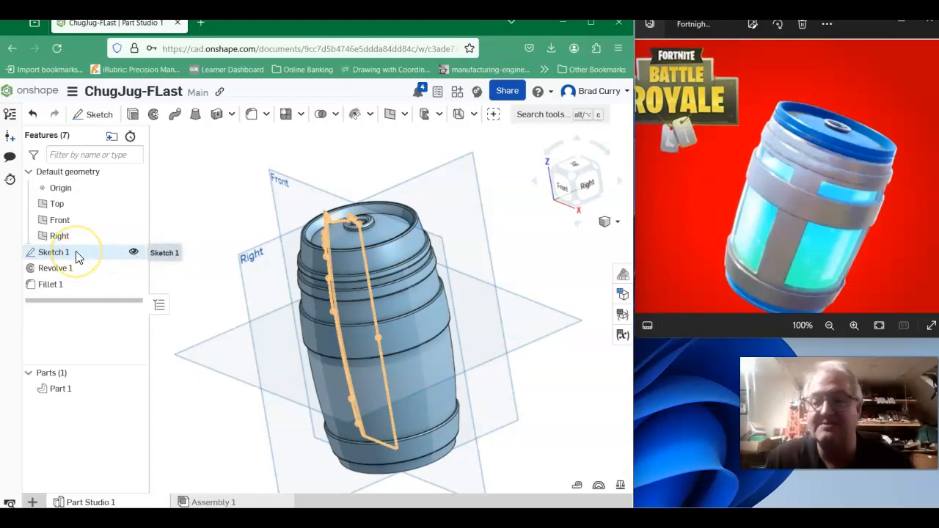
- Face the barrel from the front and cut a section view through it at the Front plane
click(563, 186)
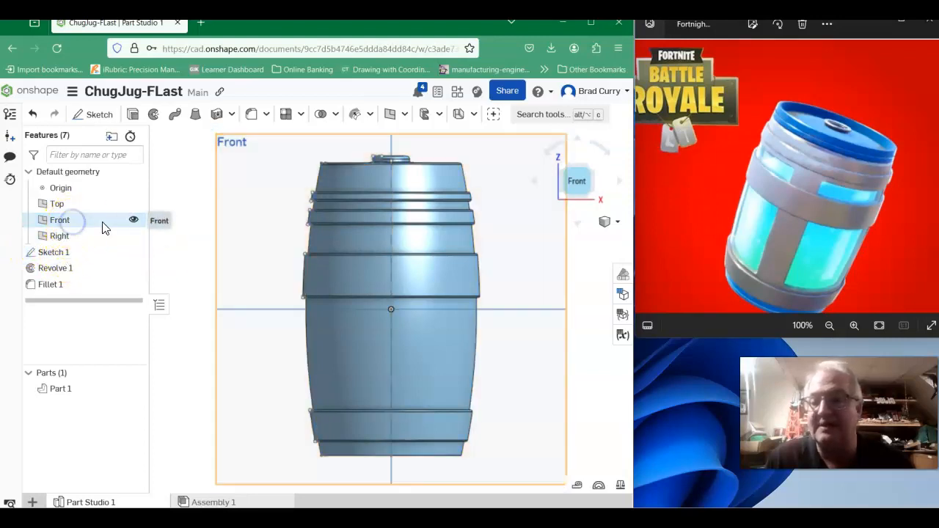
right_click(96, 226)
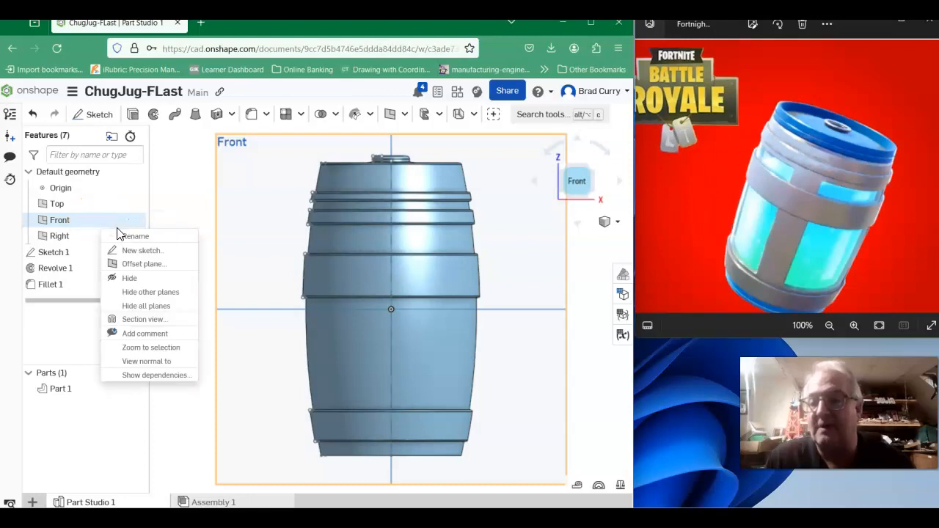
click(144, 264)
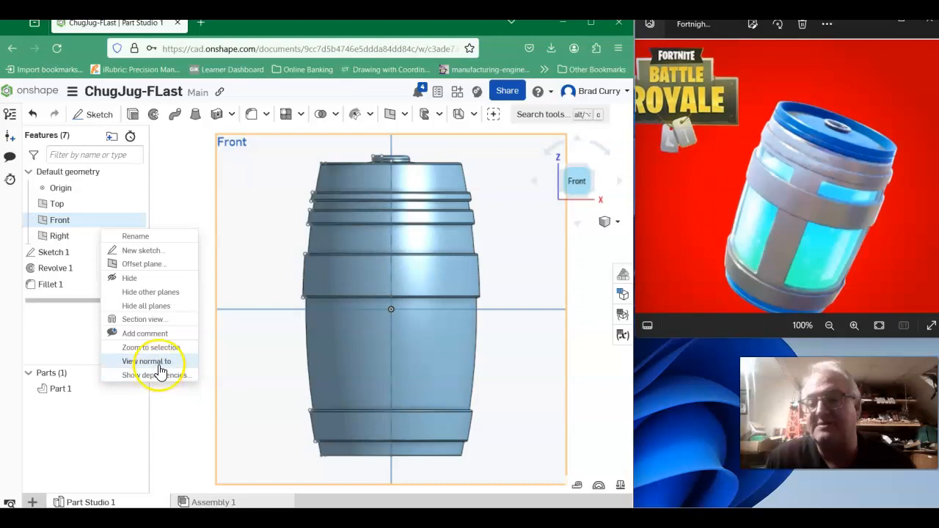
click(150, 321)
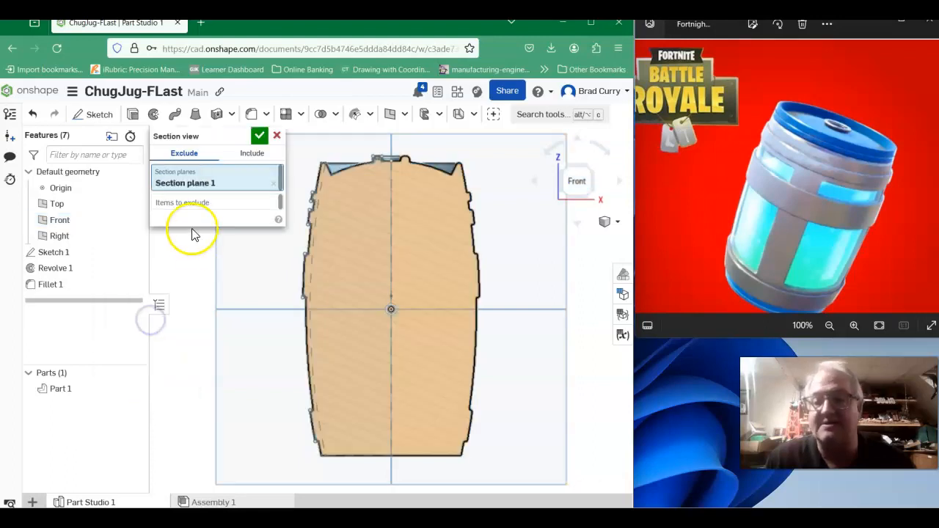
middle_drag(549, 266, 594, 265)
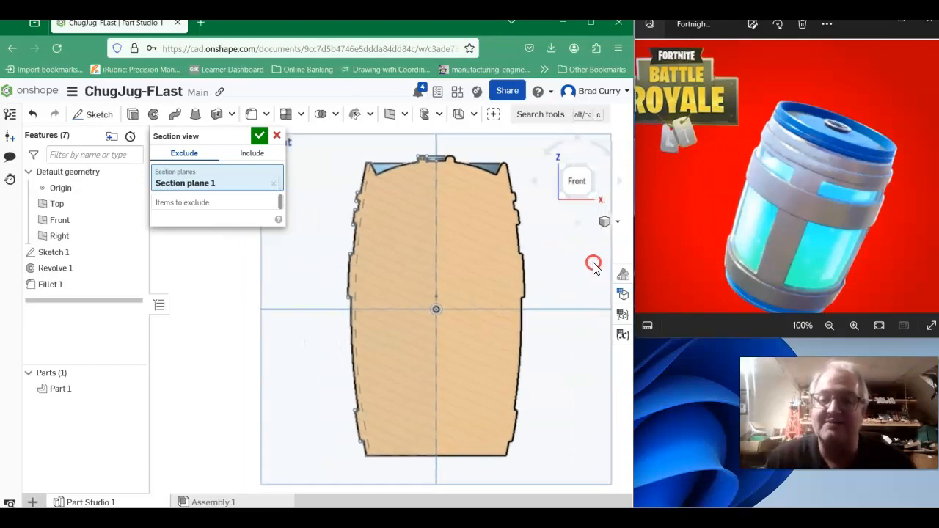
- In a new Front plane sketch, draw a three-point arc down the sectioned barrel's left wall to the bottom band, with a 6 in radius
click(104, 118)
click(310, 150)
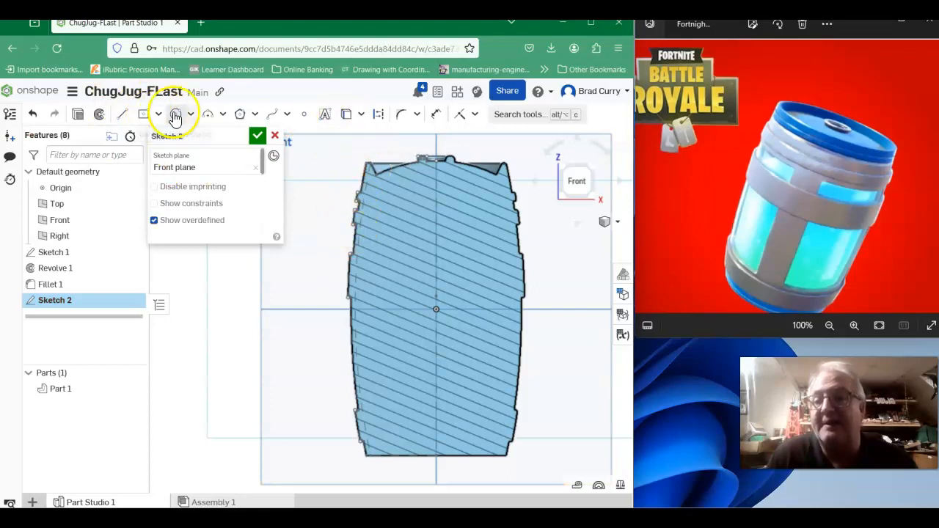
click(223, 115)
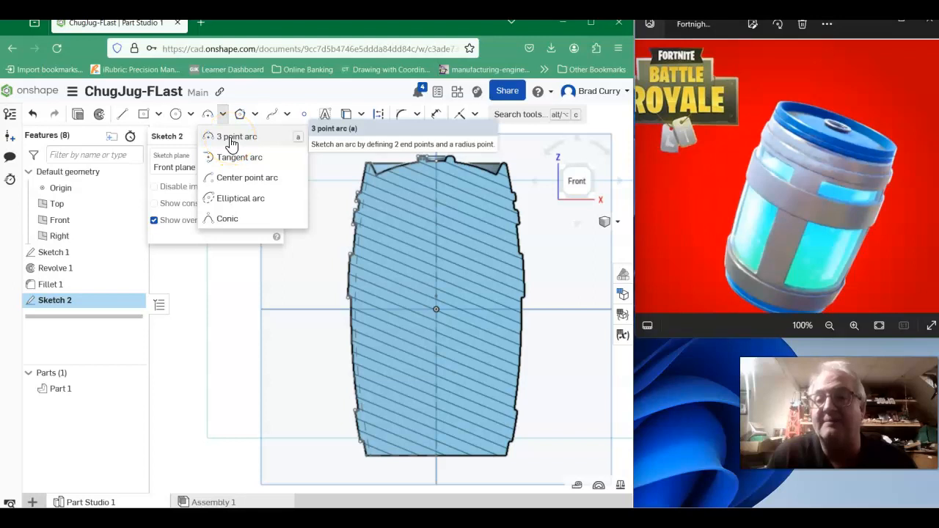
click(231, 140)
scroll(367, 206, up, 5)
scroll(355, 209, down, 5)
middle_drag(408, 211, 430, 191)
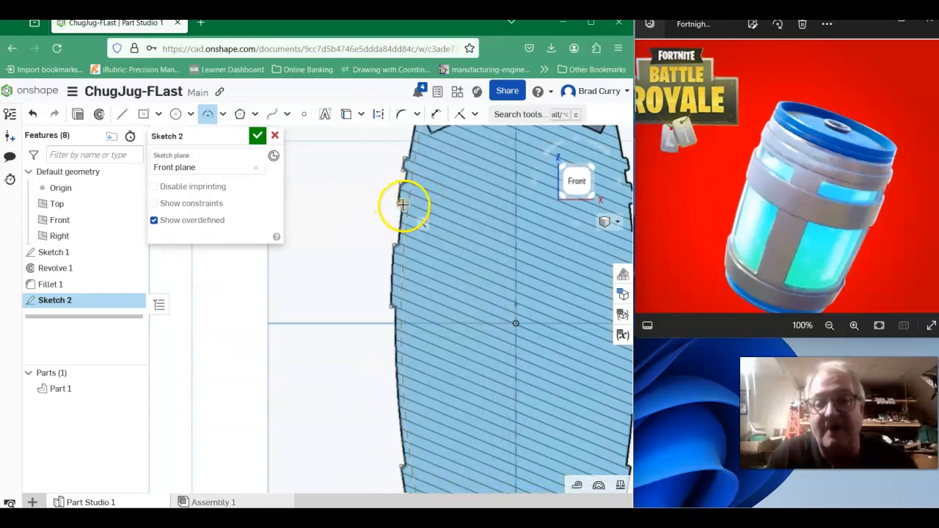
click(403, 463)
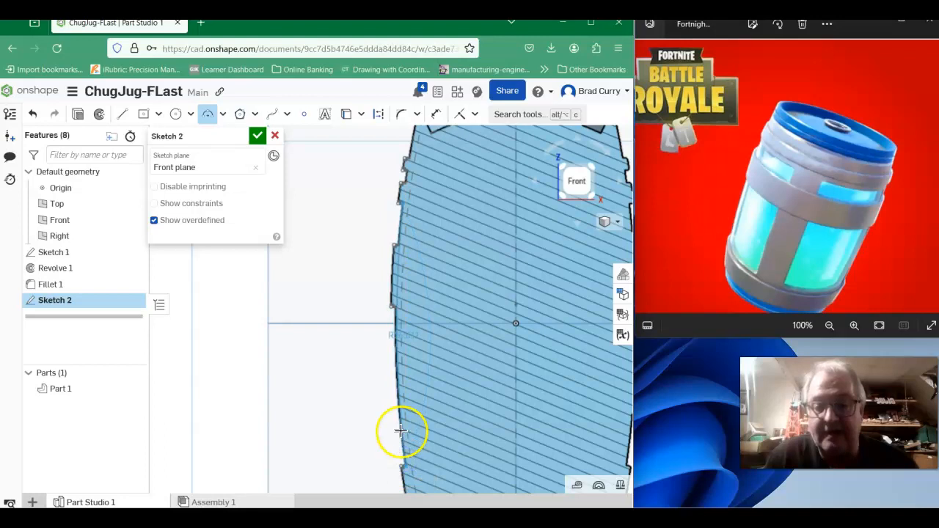
click(395, 409)
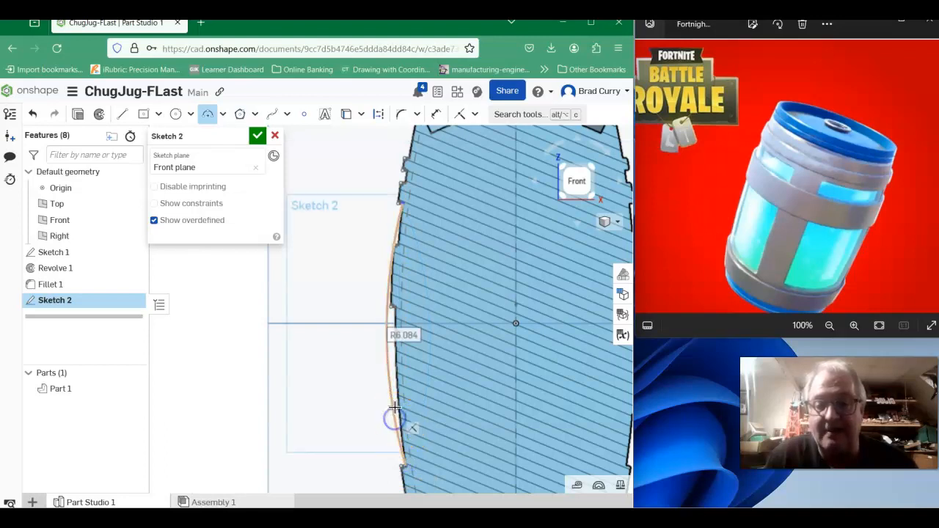
click(368, 319)
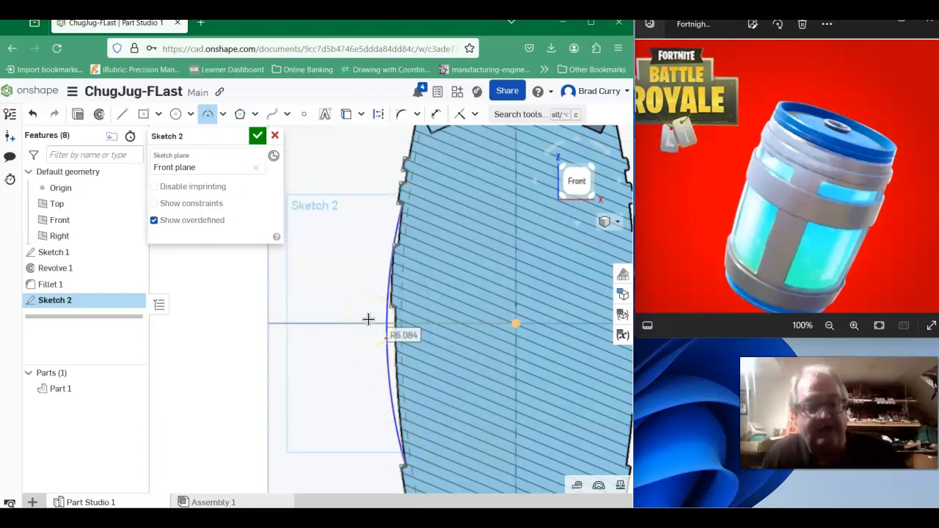
text(6)
key(Return)
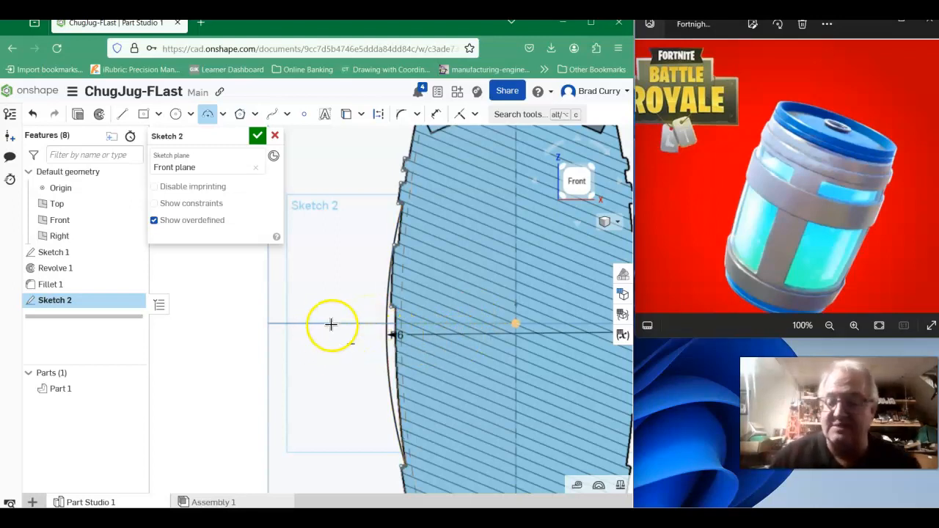
- Change the radius of the left wall arc to 12 in
key(Escape)
double_click(396, 333)
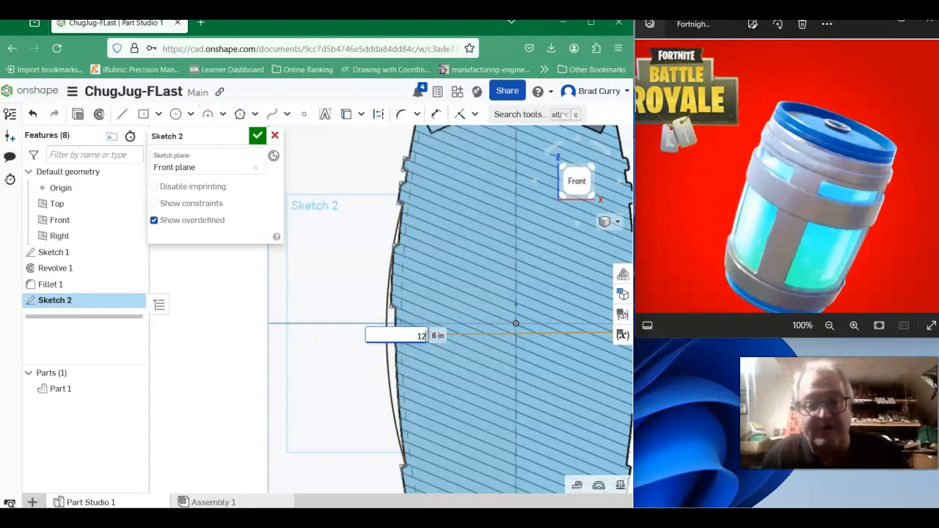
text(12)
key(Return)
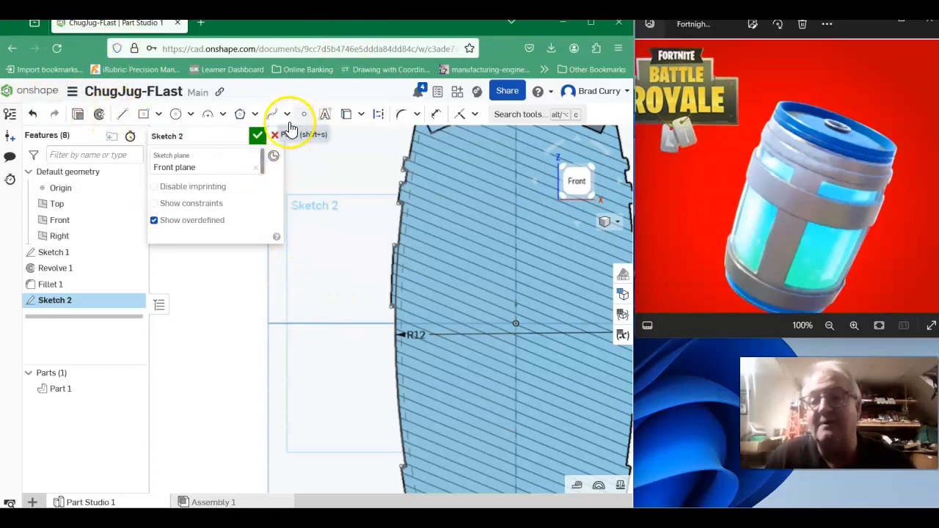
- Offset the 12 in radius wall arc outward by 0.03 in along the barrel's left side
click(417, 114)
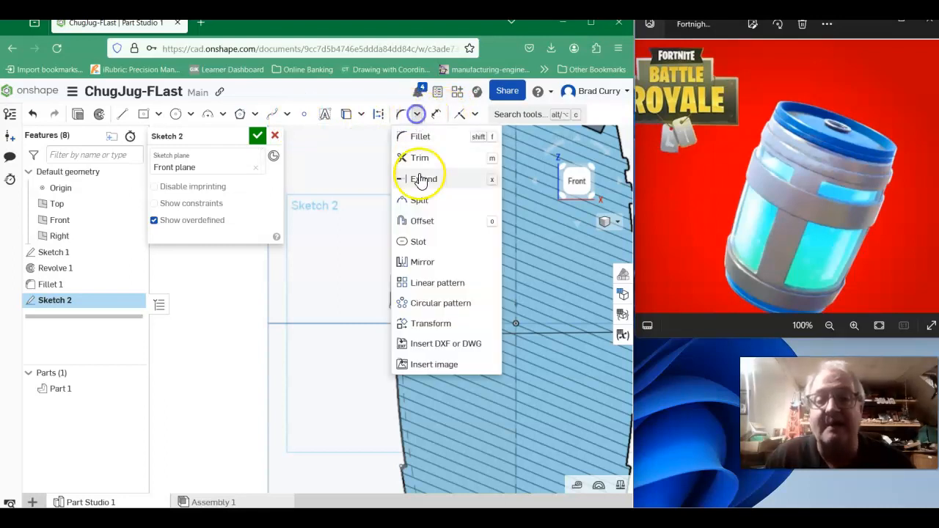
click(433, 221)
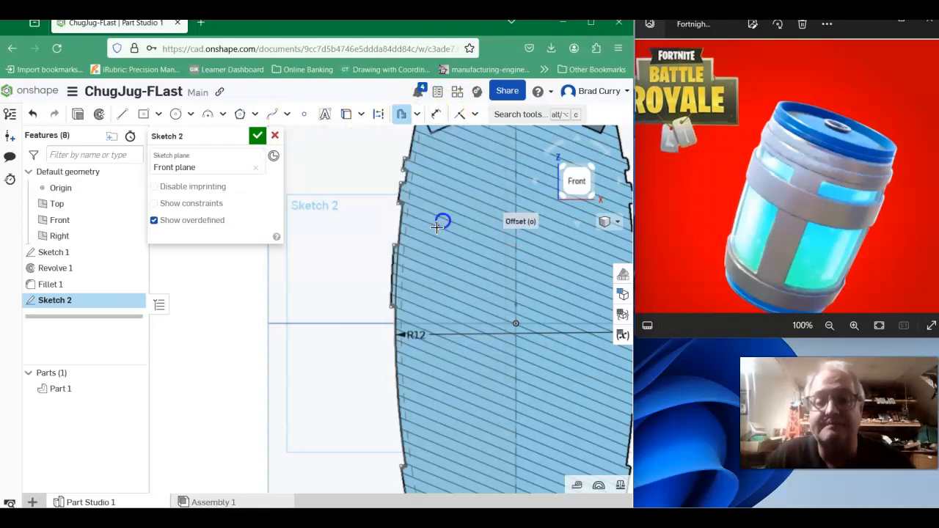
scroll(394, 272, up, 3)
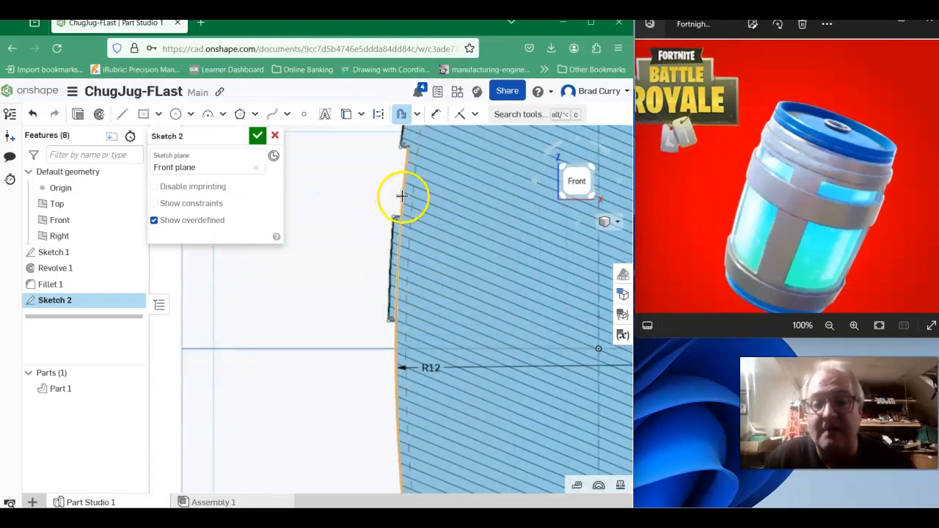
click(403, 197)
click(344, 327)
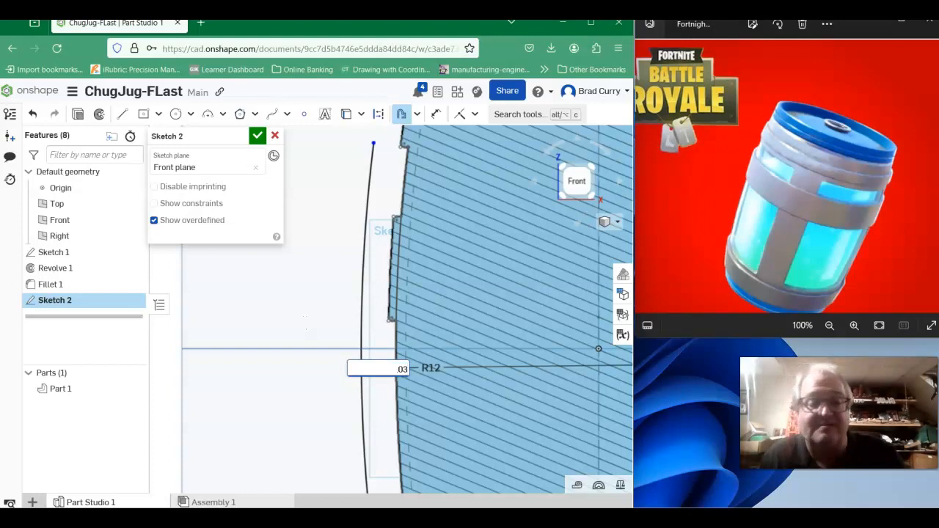
key(Return)
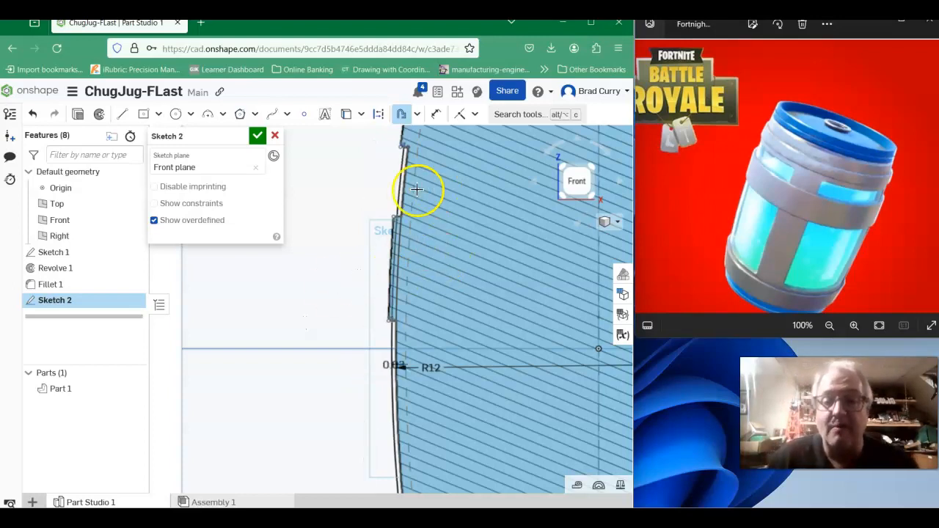
scroll(382, 283, up, 2)
scroll(400, 198, up, 2)
scroll(387, 213, down, 4)
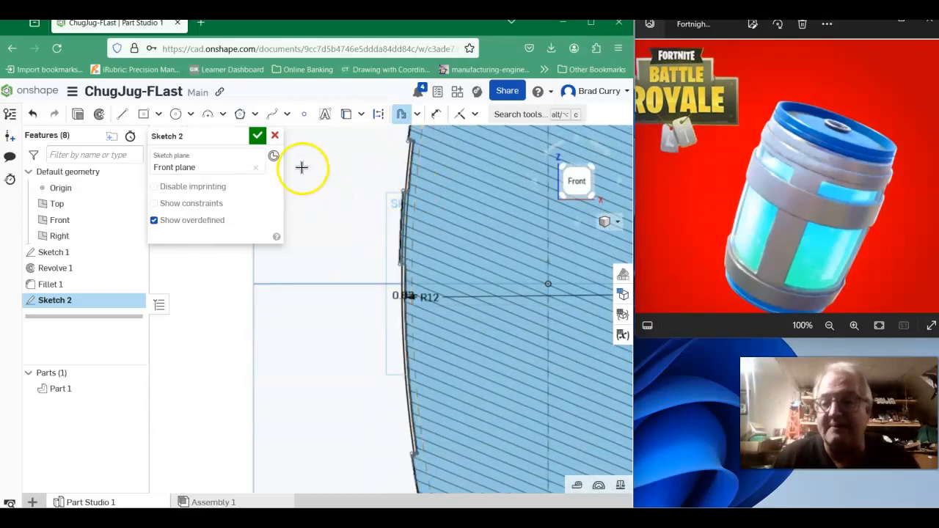
scroll(376, 216, up, 3)
scroll(376, 220, down, 2)
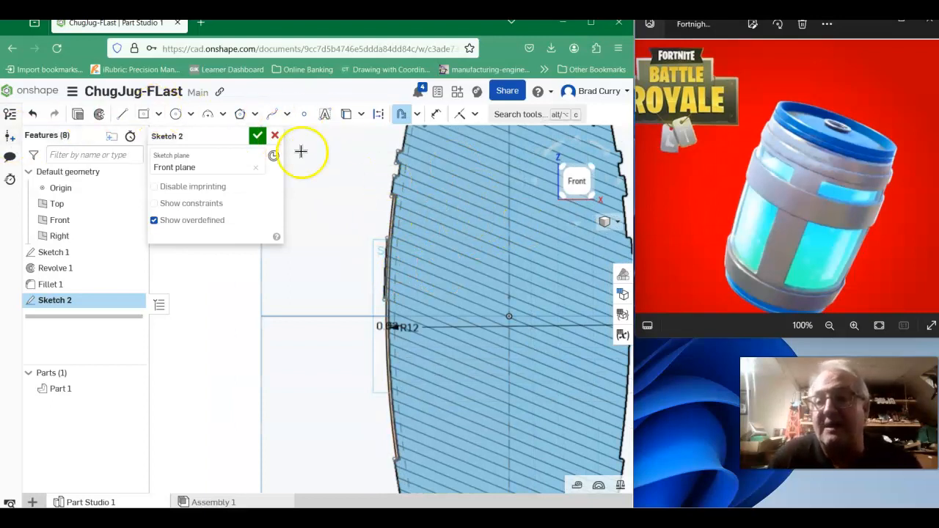
- Draw a short line across the upper ends of the wall arc and its offset, closing the gap beneath the upper band
click(122, 113)
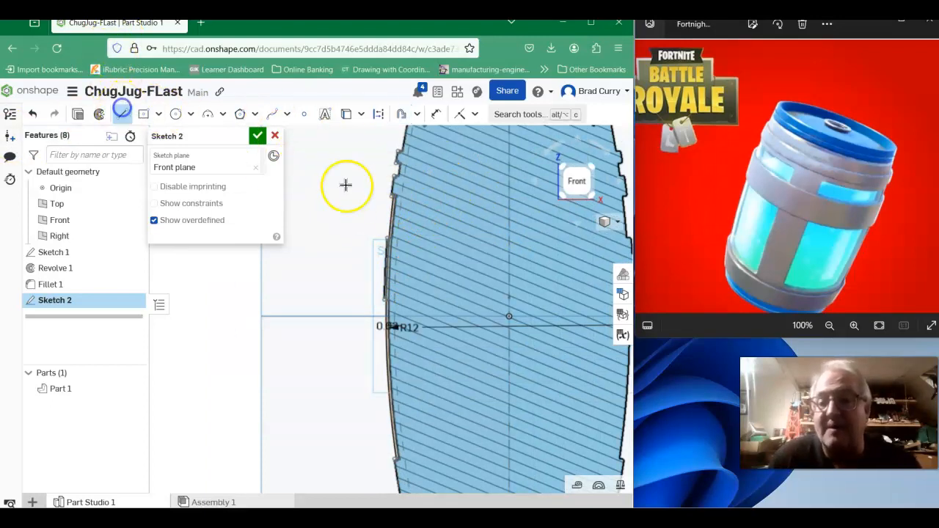
scroll(377, 210, up, 5)
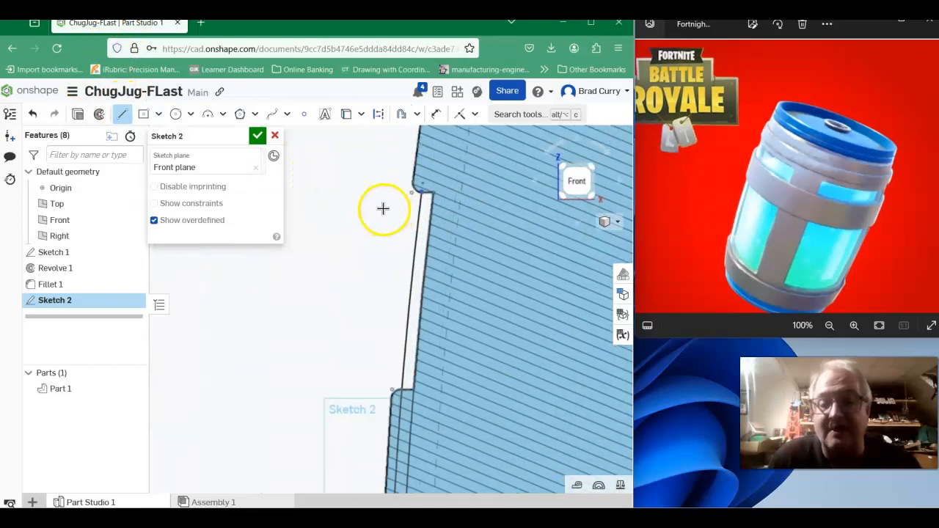
scroll(355, 262, up, 3)
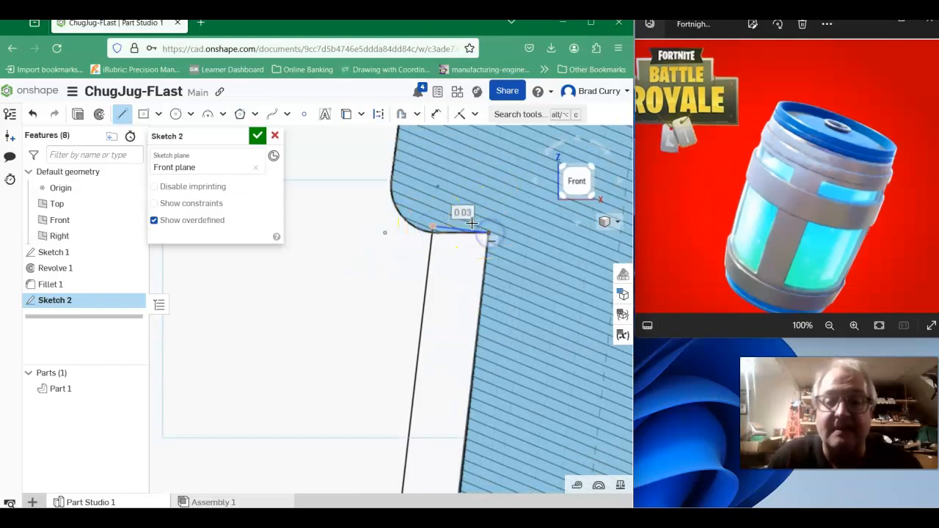
scroll(472, 223, down, 6)
- Close the lower ends of the two wall arcs with a short line at the bottom band and finish the sketch
click(334, 390)
middle_drag(299, 399, 296, 33)
middle_drag(336, 424, 339, 400)
scroll(364, 352, up, 5)
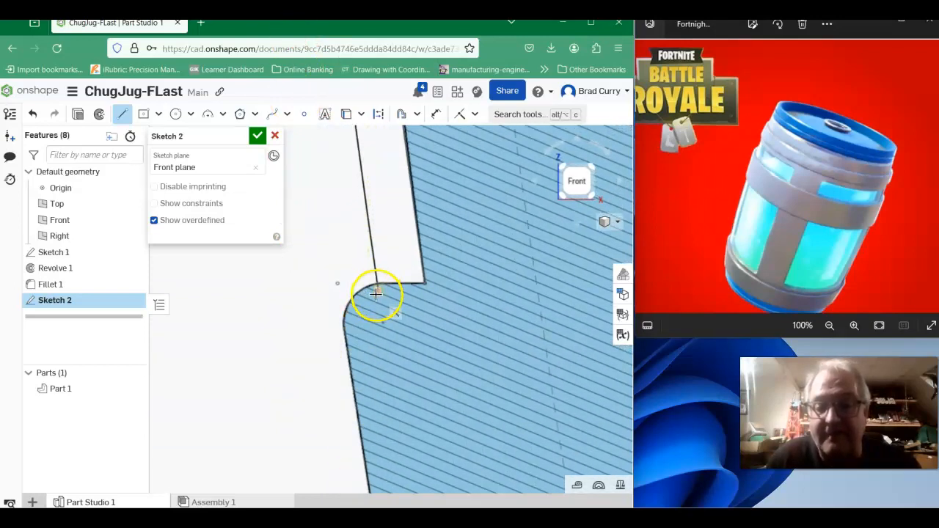
drag(380, 292, 424, 286)
click(425, 285)
scroll(314, 341, down, 8)
mouse_move(300, 316)
middle_down()
mouse_move(376, 432)
mouse_move(390, 425)
middle_up()
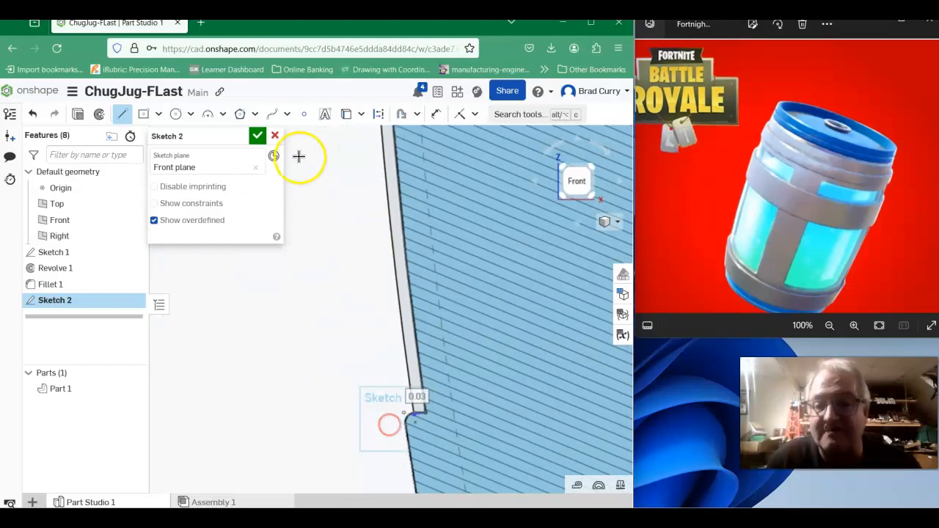
click(257, 137)
scroll(312, 334, down, 3)
scroll(304, 322, down, 6)
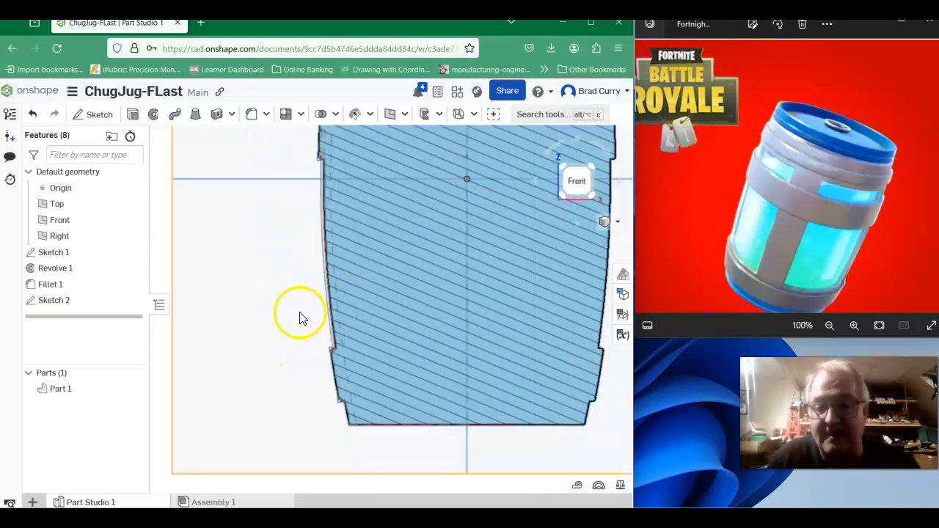
middle_drag(293, 315, 281, 356)
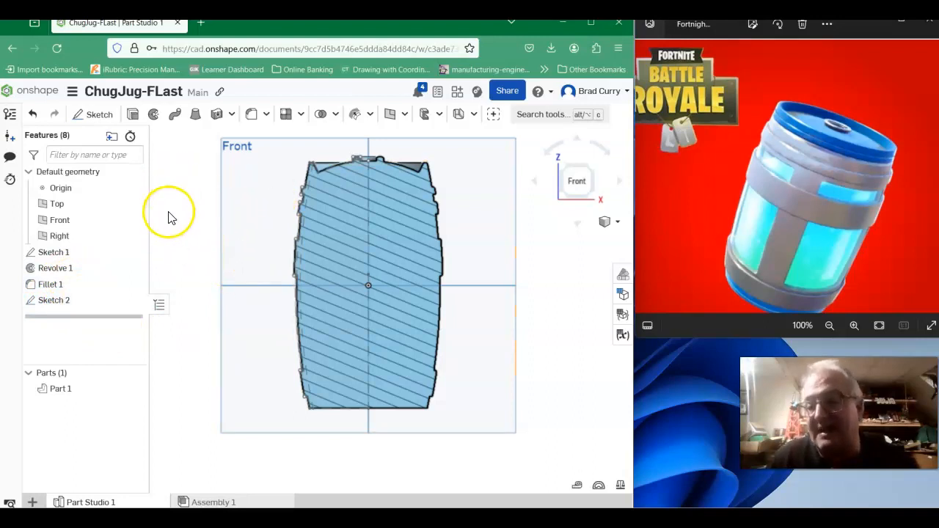
right_click(87, 270)
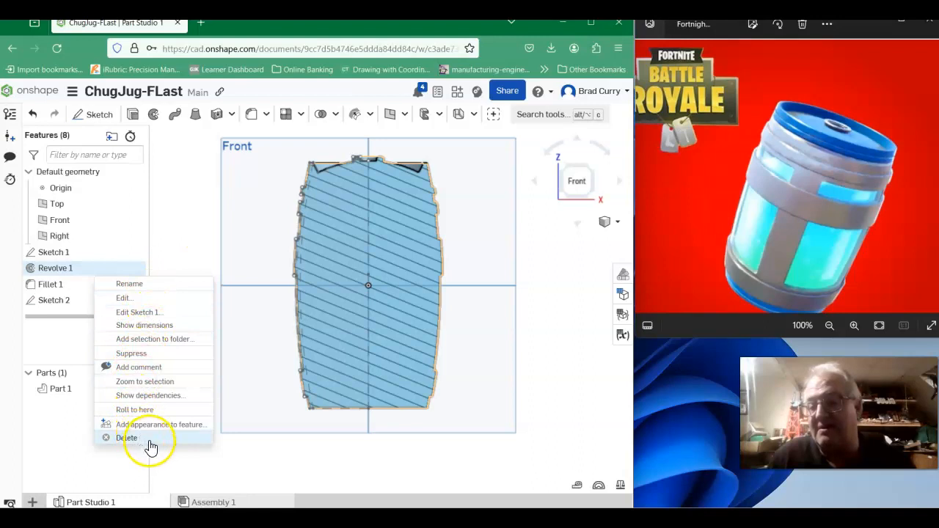
click(195, 195)
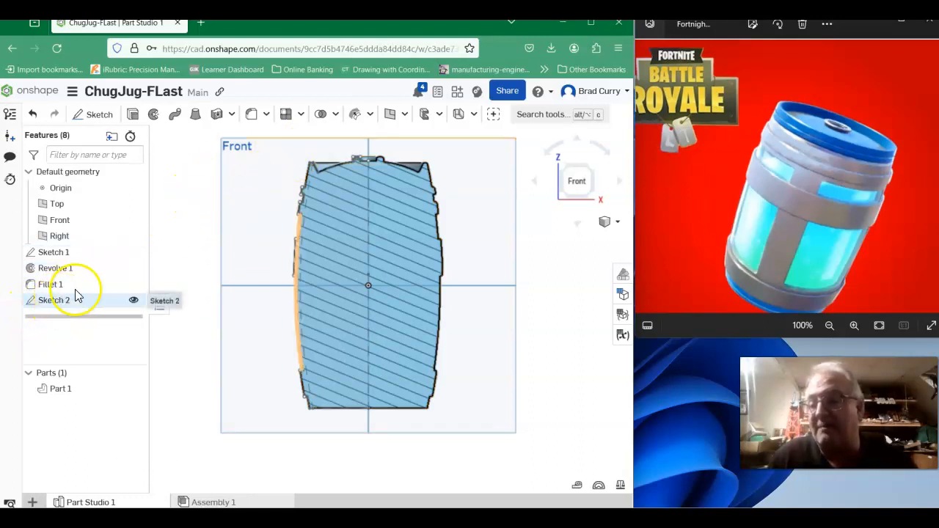
- Start a solid Revolve of the thin Sketch 2 wall strip around the barrel's vertical centre line, adding it to Part 1
click(152, 116)
scroll(295, 248, up, 5)
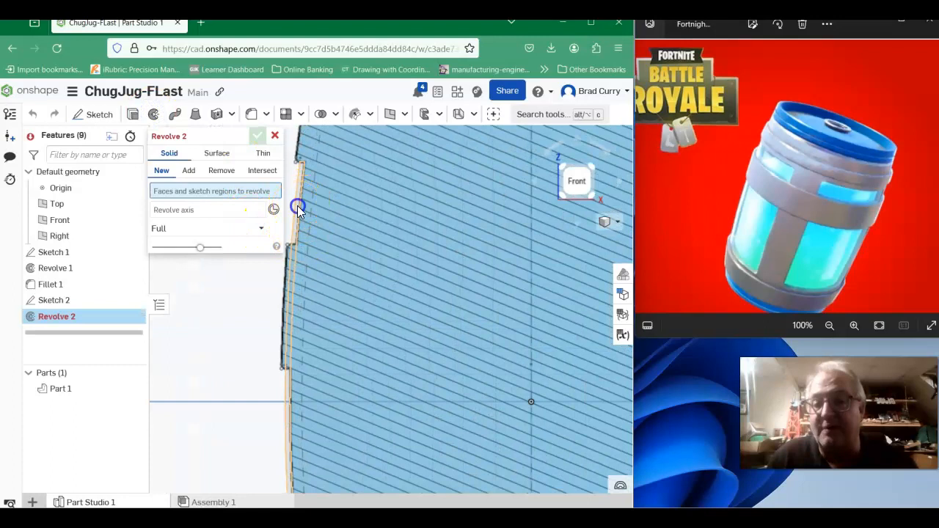
click(297, 209)
scroll(308, 213, down, 5)
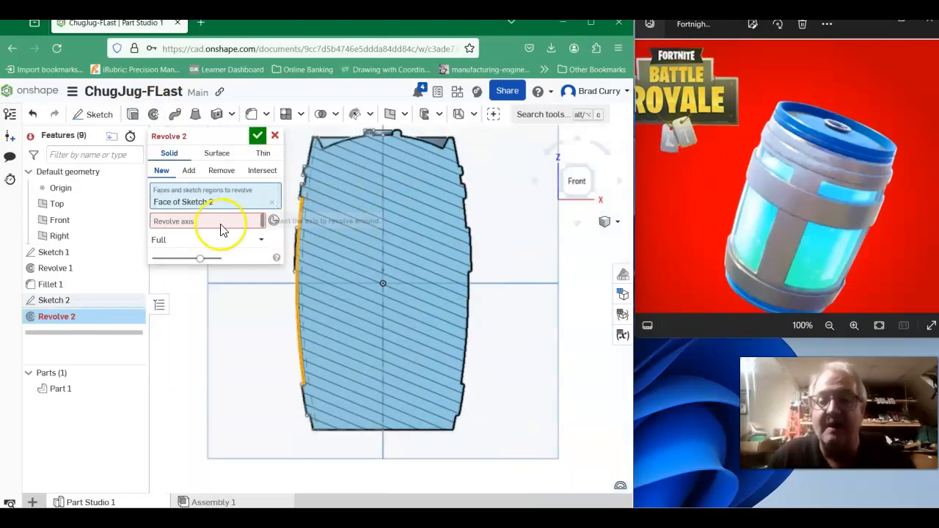
click(185, 220)
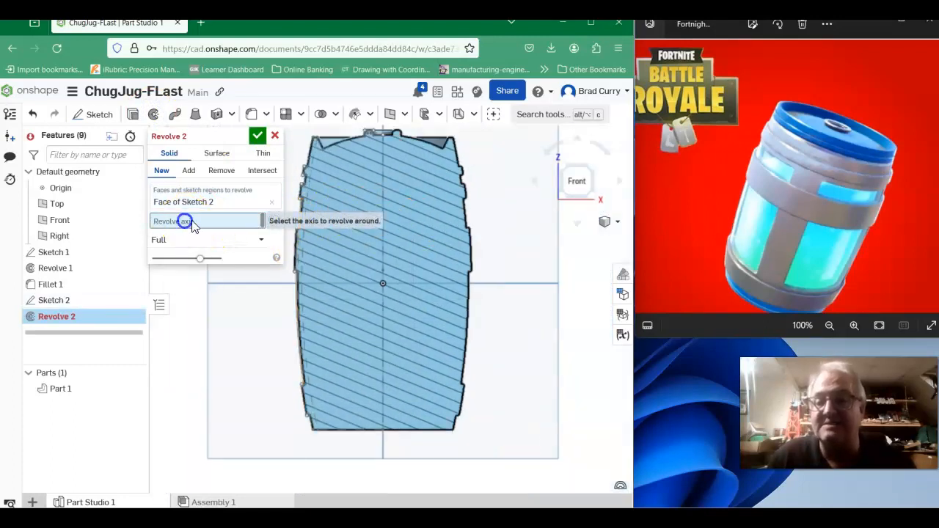
click(384, 242)
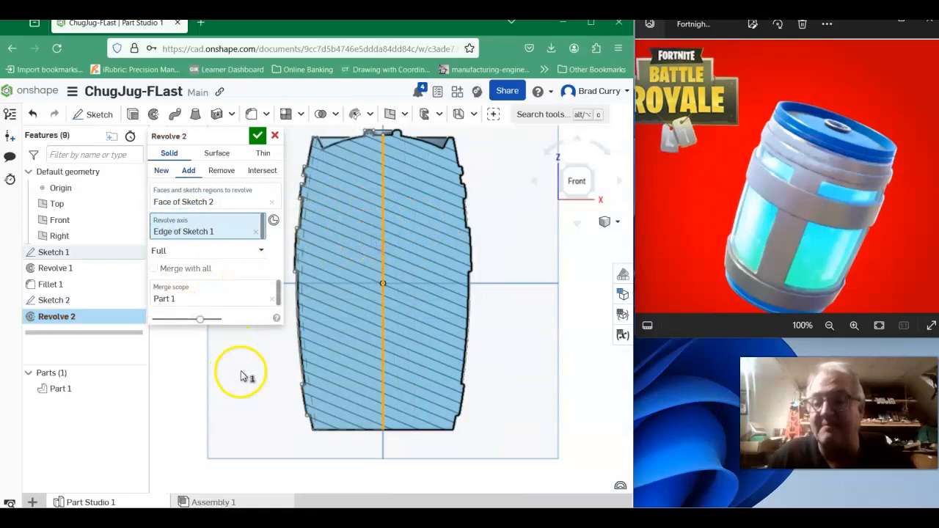
right_drag(264, 390, 300, 393)
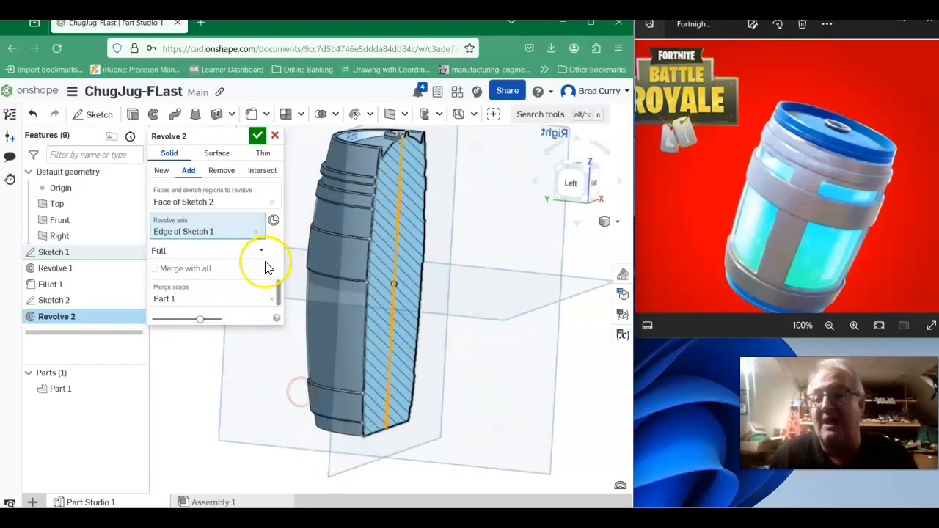
- Make the wall strip's revolve symmetric with a 30 deg angle, accept it, and view the rib from the barrel's back
click(222, 250)
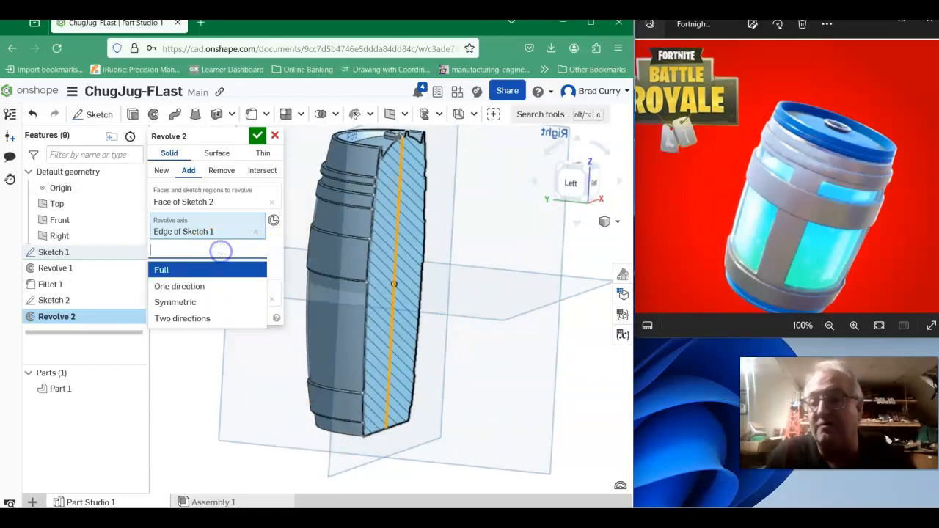
click(176, 304)
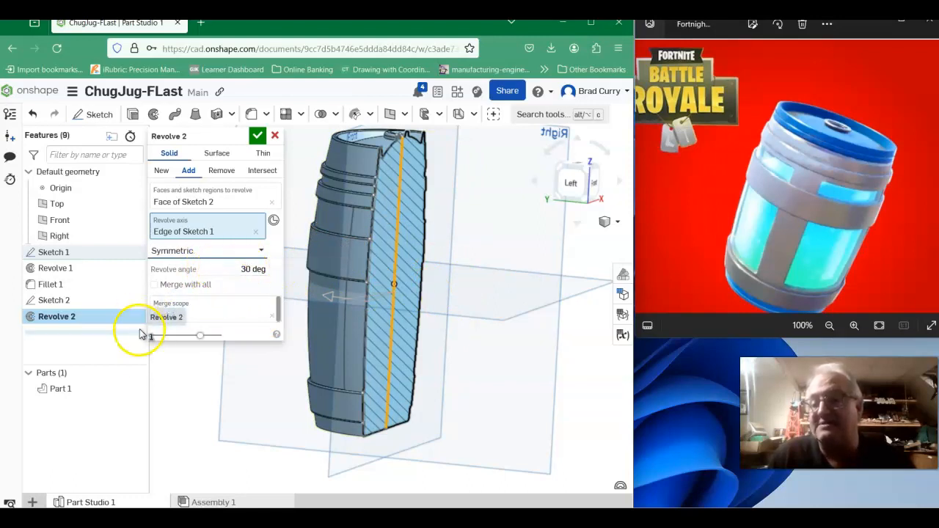
click(258, 136)
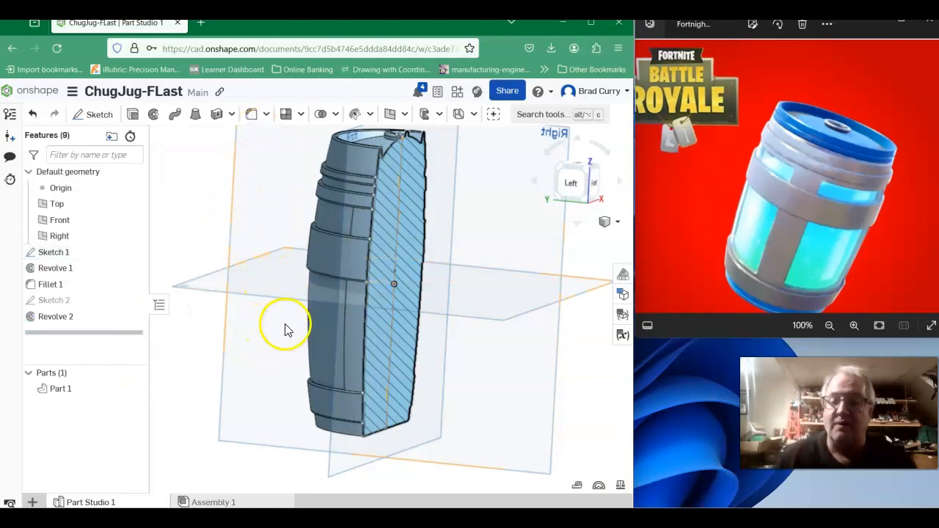
right_drag(286, 337, 315, 374)
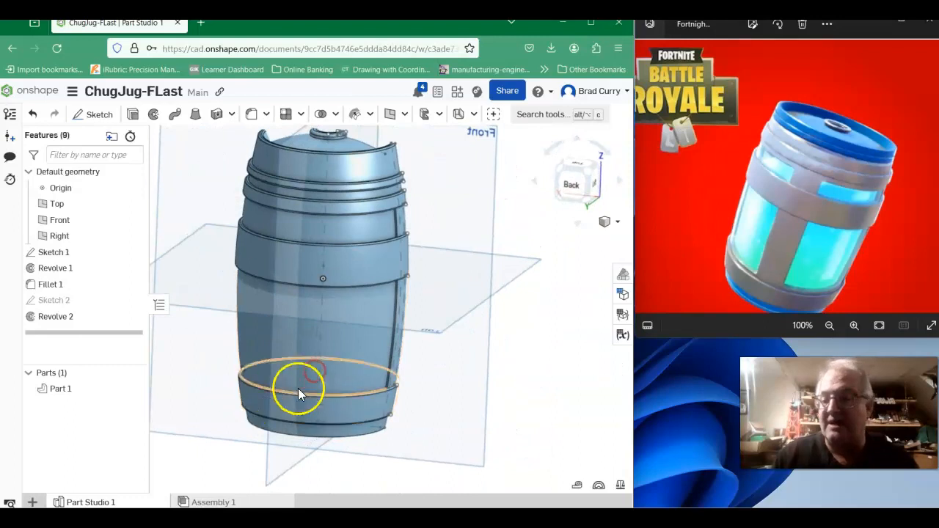